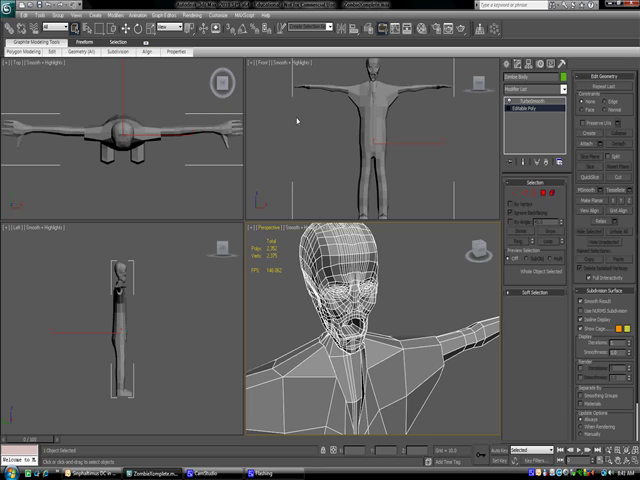
pyautogui.scroll(5, 405, 320)
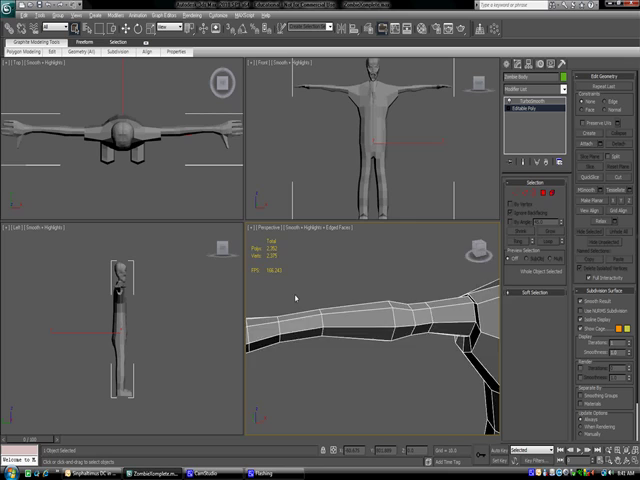
# Step: Orbit and pan the Perspective view to inspect the zombie's arm mesh up close
pyautogui.keyDown('alt'); pyautogui.moveTo(405, 320); pyautogui.dragTo(305, 293, button='middle'); pyautogui.keyUp('alt')
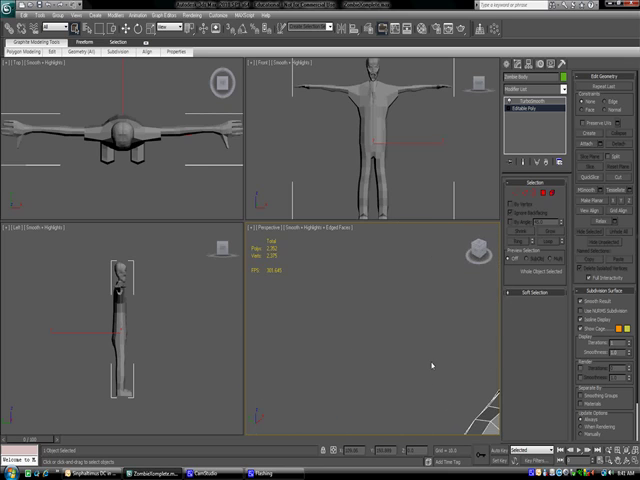
pyautogui.moveTo(431, 364)
pyautogui.keyDown('alt'); pyautogui.mouseDown(button='middle')
pyautogui.moveTo(327, 250)
pyautogui.moveTo(342, 306)
pyautogui.mouseUp(button='middle'); pyautogui.keyUp('alt')
pyautogui.scroll(2, 331, 300)
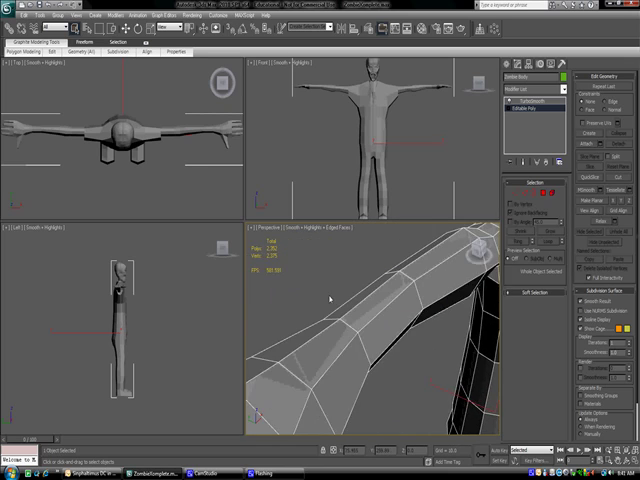
pyautogui.scroll(2, 335, 298)
pyautogui.scroll(2, 335, 297)
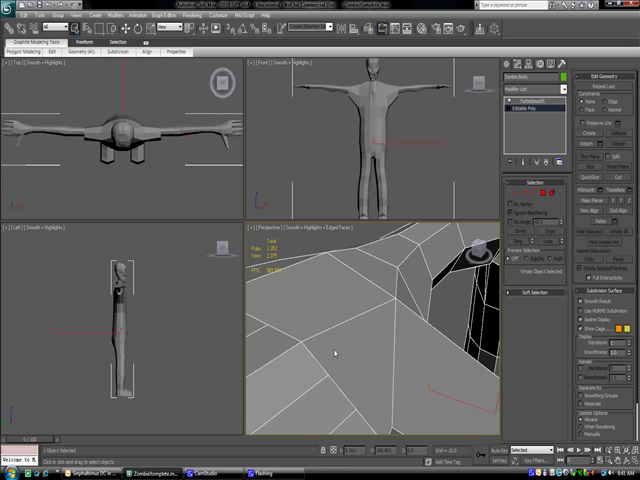
pyautogui.scroll(-3, 397, 329)
pyautogui.scroll(-1, 363, 318)
pyautogui.moveTo(363, 318)
pyautogui.mouseDown(button='middle')
pyautogui.moveTo(286, 323)
pyautogui.moveTo(291, 350)
pyautogui.moveTo(323, 366)
pyautogui.moveTo(336, 362)
pyautogui.moveTo(340, 378)
pyautogui.moveTo(379, 376)
pyautogui.moveTo(450, 350)
pyautogui.moveTo(462, 352)
pyautogui.mouseUp(button='middle')
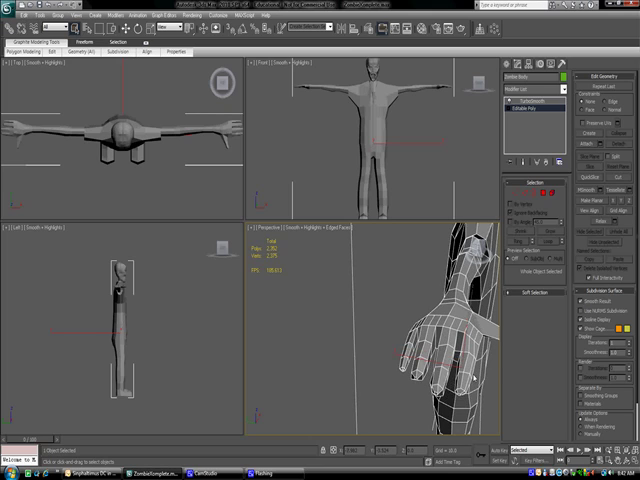
pyautogui.moveTo(462, 352)
pyautogui.keyDown('alt'); pyautogui.mouseDown(button='middle')
pyautogui.moveTo(416, 230)
pyautogui.moveTo(430, 313)
pyautogui.moveTo(381, 237)
pyautogui.moveTo(431, 296)
pyautogui.moveTo(426, 292)
pyautogui.mouseUp(button='middle'); pyautogui.keyUp('alt')
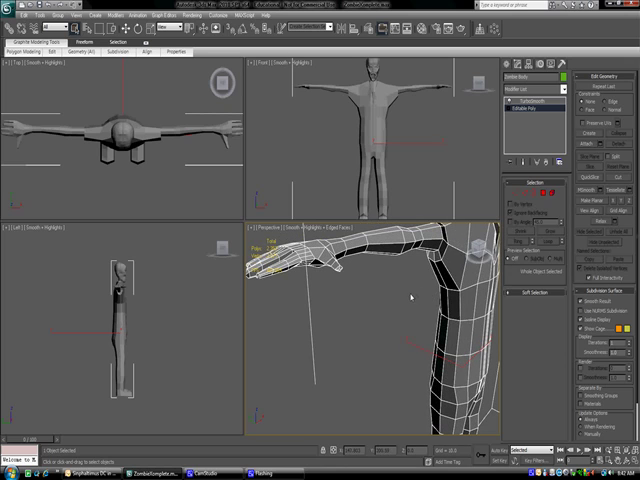
pyautogui.moveTo(415, 309)
pyautogui.keyDown('alt'); pyautogui.mouseDown(button='middle')
pyautogui.moveTo(386, 316)
pyautogui.moveTo(414, 320)
pyautogui.moveTo(390, 340)
pyautogui.mouseUp(button='middle'); pyautogui.keyUp('alt')
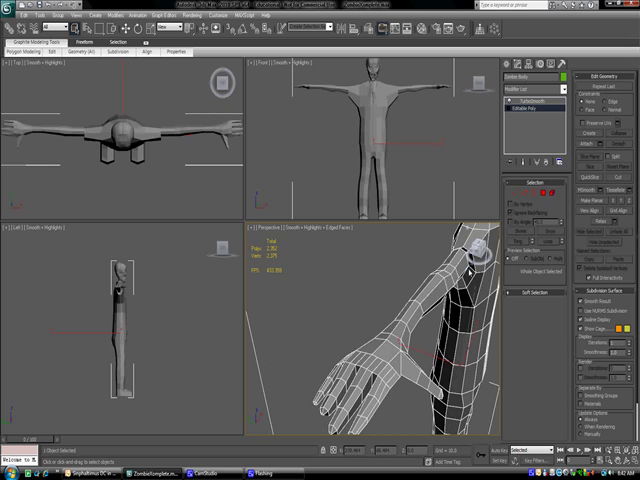
pyautogui.scroll(3, 492, 292)
pyautogui.scroll(3, 485, 305)
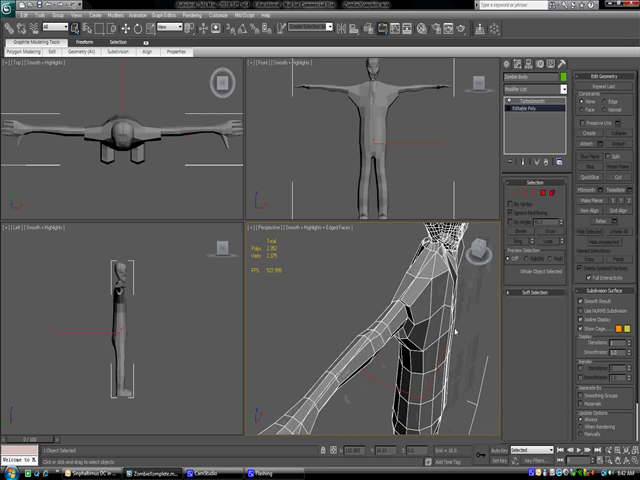
pyautogui.scroll(3, 480, 318)
pyautogui.scroll(3, 474, 331)
pyautogui.scroll(-3, 474, 331)
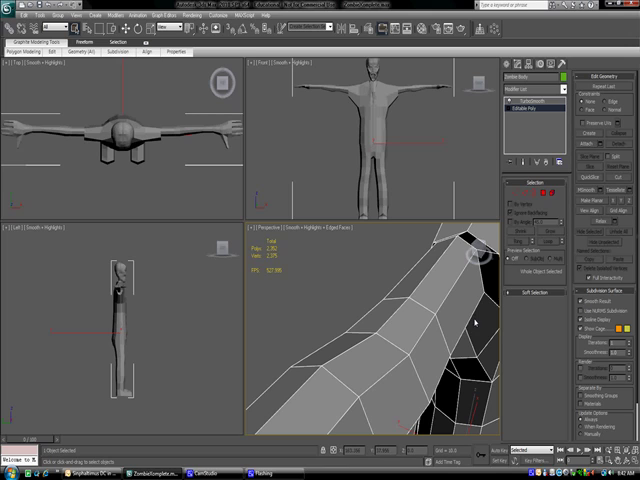
pyautogui.scroll(3, 363, 325)
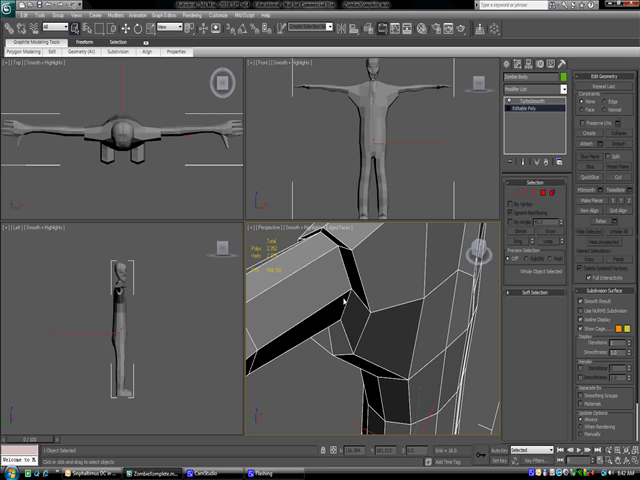
pyautogui.scroll(-5, 400, 294)
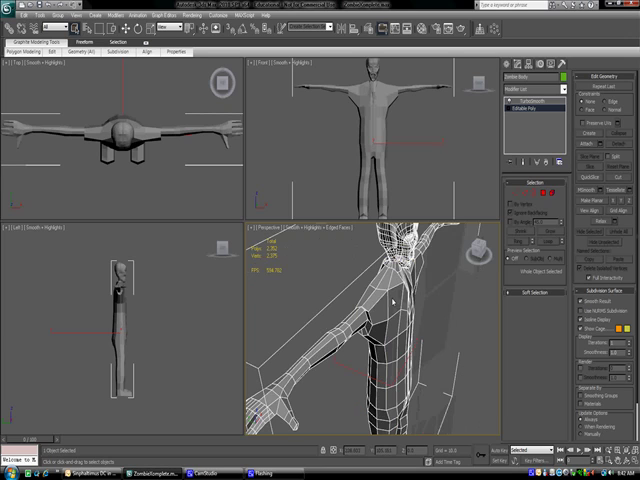
pyautogui.keyDown('alt'); pyautogui.moveTo(420, 318); pyautogui.dragTo(374, 300, button='middle'); pyautogui.keyUp('alt')
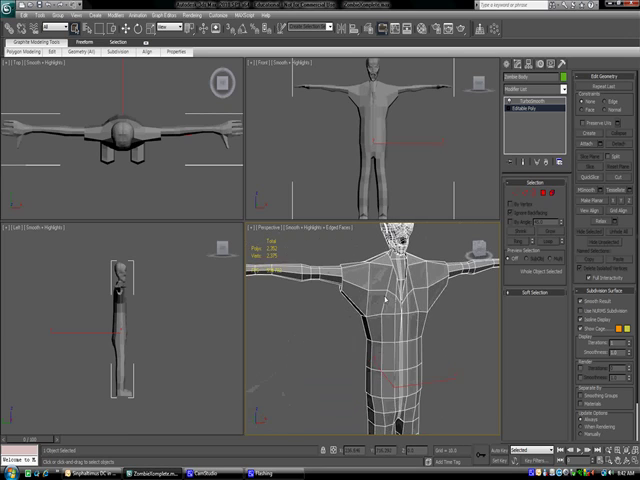
pyautogui.scroll(4, 407, 303)
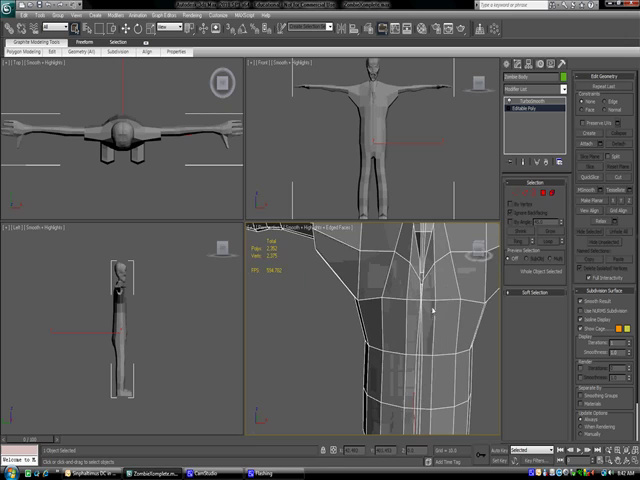
pyautogui.scroll(3, 432, 311)
pyautogui.moveTo(389, 304)
pyautogui.keyDown('alt'); pyautogui.mouseDown(button='middle')
pyautogui.moveTo(402, 333)
pyautogui.moveTo(366, 325)
pyautogui.moveTo(364, 346)
pyautogui.moveTo(373, 311)
pyautogui.moveTo(345, 263)
pyautogui.mouseUp(button='middle'); pyautogui.keyUp('alt')
pyautogui.scroll(-2, 374, 314)
pyautogui.scroll(-3, 370, 310)
pyautogui.scroll(1, 367, 311)
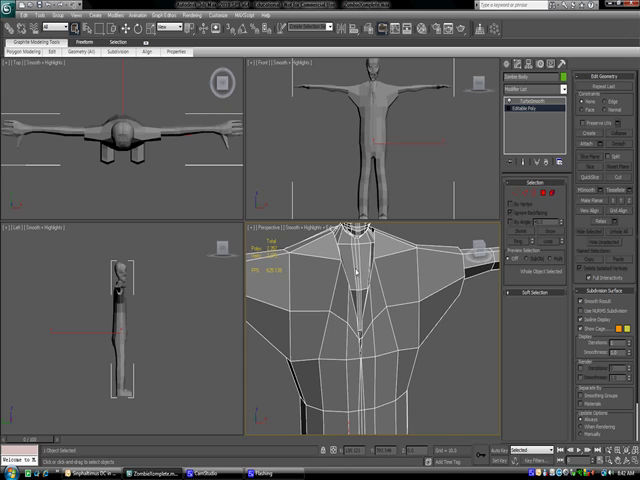
pyautogui.moveTo(384, 381)
pyautogui.keyDown('alt'); pyautogui.mouseDown(button='middle')
pyautogui.moveTo(394, 293)
pyautogui.moveTo(340, 247)
pyautogui.mouseUp(button='middle'); pyautogui.keyUp('alt')
pyautogui.keyDown('alt'); pyautogui.moveTo(361, 287); pyautogui.dragTo(328, 337, button='middle'); pyautogui.keyUp('alt')
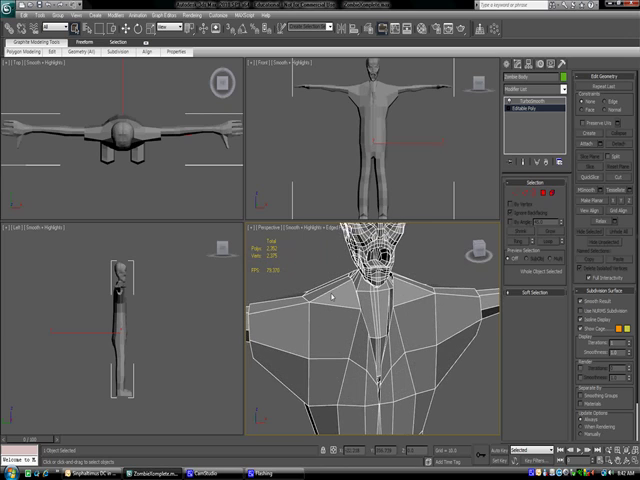
pyautogui.moveTo(332, 296); pyautogui.dragTo(350, 325, button='middle')
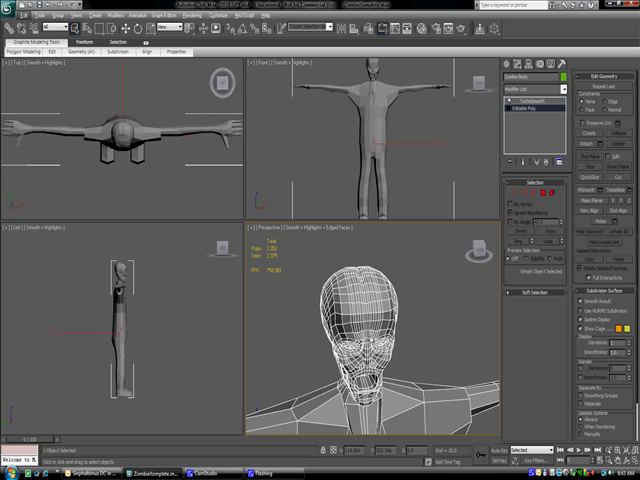
pyautogui.moveTo(375, 300)
pyautogui.keyDown('alt'); pyautogui.mouseDown(button='middle')
pyautogui.moveTo(458, 325)
pyautogui.moveTo(457, 340)
pyautogui.moveTo(410, 254)
pyautogui.moveTo(345, 350)
pyautogui.moveTo(330, 356)
pyautogui.mouseUp(button='middle'); pyautogui.keyUp('alt')
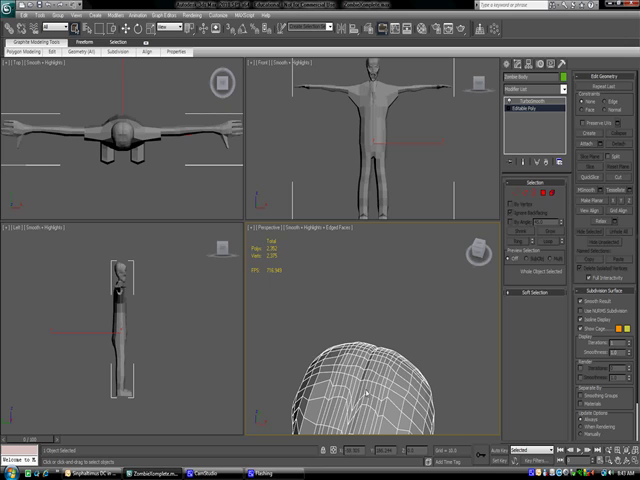
pyautogui.moveTo(366, 395)
pyautogui.keyDown('alt'); pyautogui.mouseDown(button='middle')
pyautogui.moveTo(366, 328)
pyautogui.moveTo(383, 395)
pyautogui.moveTo(360, 350)
pyautogui.moveTo(390, 355)
pyautogui.moveTo(339, 370)
pyautogui.moveTo(339, 385)
pyautogui.moveTo(355, 375)
pyautogui.moveTo(336, 346)
pyautogui.moveTo(325, 355)
pyautogui.moveTo(340, 365)
pyautogui.moveTo(355, 360)
pyautogui.mouseUp(button='middle'); pyautogui.keyUp('alt')
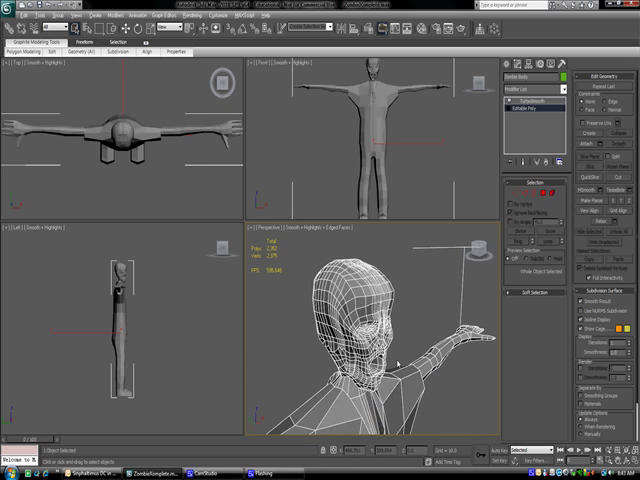
pyautogui.moveTo(397, 365)
pyautogui.keyDown('alt'); pyautogui.mouseDown(button='middle')
pyautogui.moveTo(407, 349)
pyautogui.moveTo(400, 366)
pyautogui.mouseUp(button='middle'); pyautogui.keyUp('alt')
pyautogui.press('z')
pyautogui.press('F4')
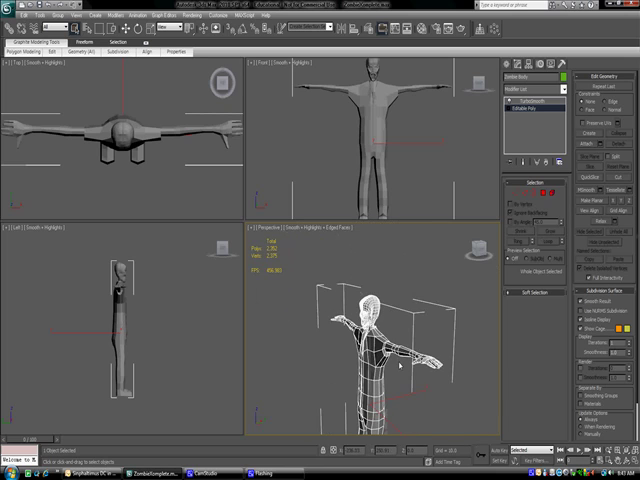
pyautogui.scroll(3, 400, 367)
pyautogui.moveTo(400, 367)
pyautogui.keyDown('alt'); pyautogui.mouseDown(button='middle')
pyautogui.moveTo(417, 364)
pyautogui.moveTo(424, 389)
pyautogui.mouseUp(button='middle'); pyautogui.keyUp('alt')
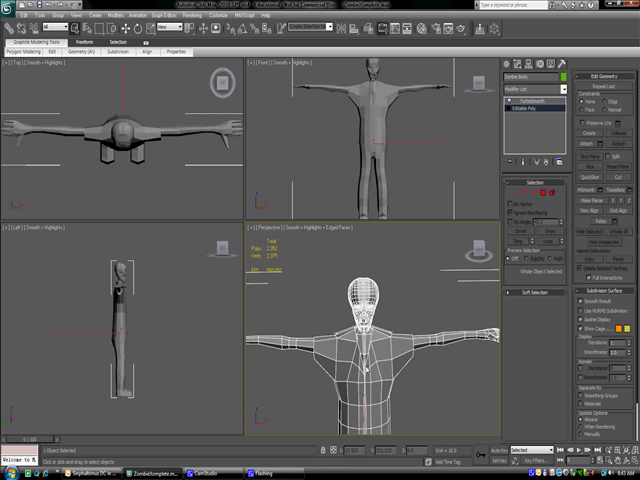
pyautogui.moveTo(375, 398)
pyautogui.mouseDown(button='middle')
pyautogui.moveTo(340, 362)
pyautogui.moveTo(352, 378)
pyautogui.moveTo(369, 379)
pyautogui.moveTo(418, 352)
pyautogui.moveTo(316, 363)
pyautogui.moveTo(343, 372)
pyautogui.mouseUp(button='middle')
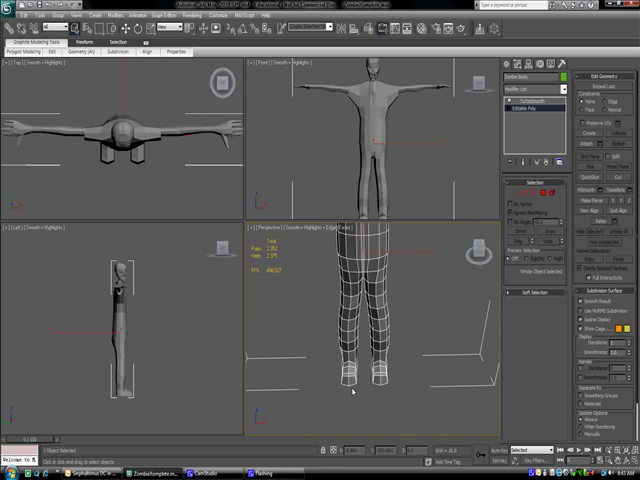
pyautogui.moveTo(343, 300)
pyautogui.mouseDown(button='middle')
pyautogui.moveTo(356, 372)
pyautogui.moveTo(383, 414)
pyautogui.mouseUp(button='middle')
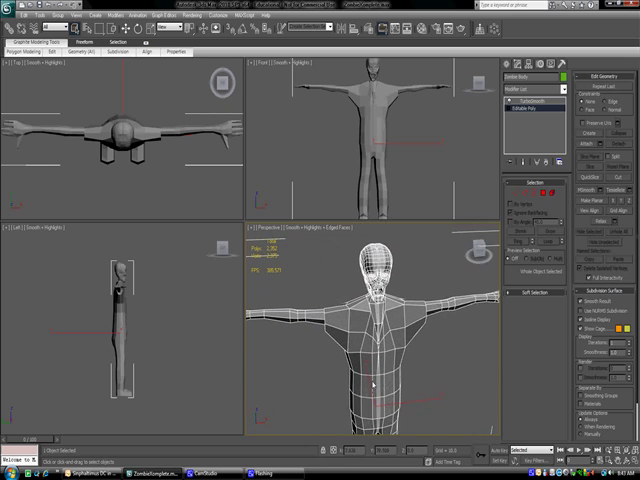
pyautogui.keyDown('alt'); pyautogui.moveTo(376, 304); pyautogui.dragTo(380, 300, button='middle'); pyautogui.keyUp('alt')
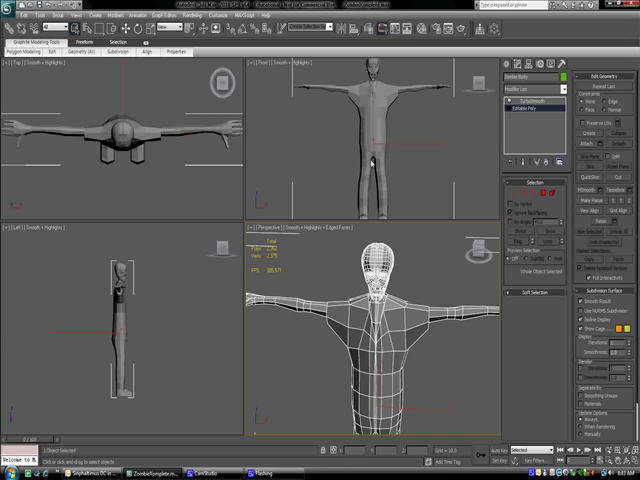
# Step: Maximize the Front view, hide the background image, and enable See-Through and Edged Faces
pyautogui.click(417, 162)
pyautogui.hotkey('alt', 'w')
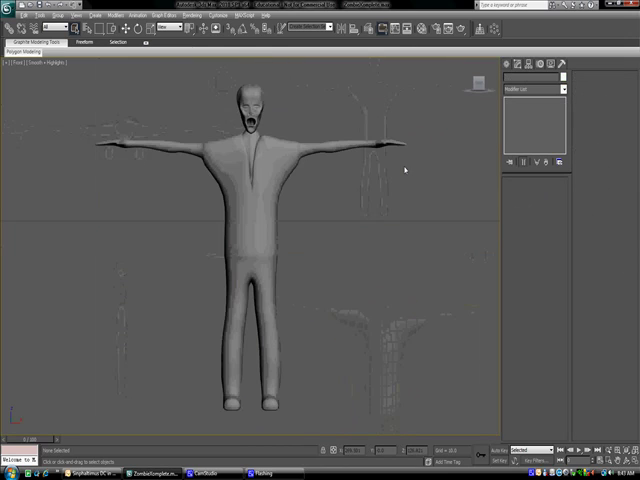
pyautogui.hotkey('alt', 'b')
pyautogui.hotkey('alt', 'x')
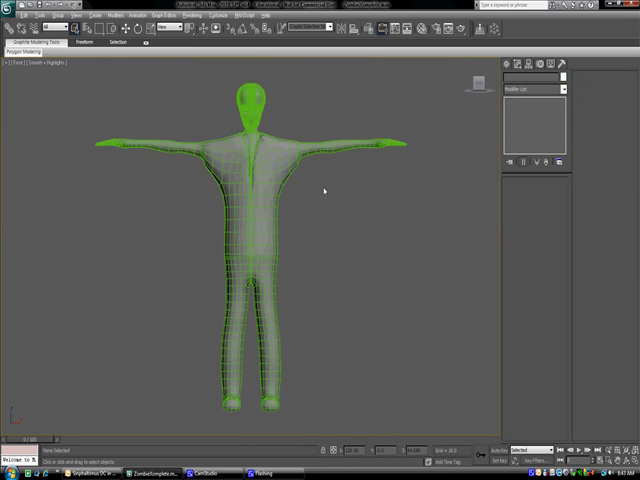
pyautogui.press('F4')
# Step: Select the zombie body and drop to its Editable Poly base mesh
pyautogui.click(275, 201)
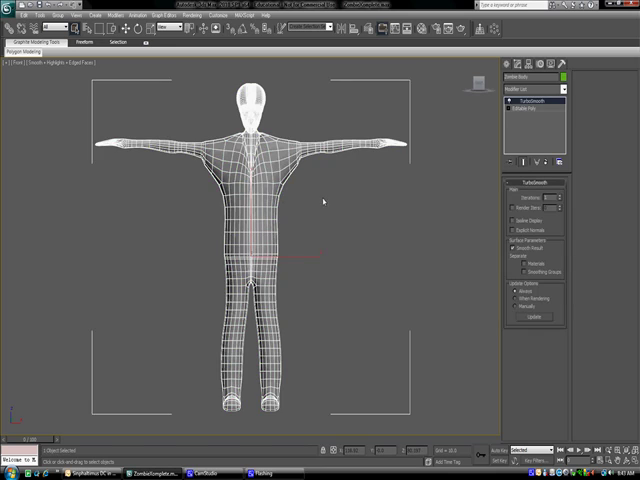
pyautogui.moveTo(264, 211); pyautogui.dragTo(324, 268, button='middle')
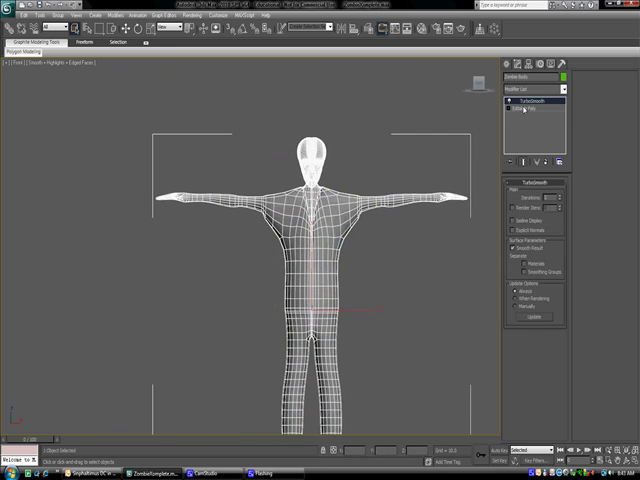
pyautogui.click(524, 108)
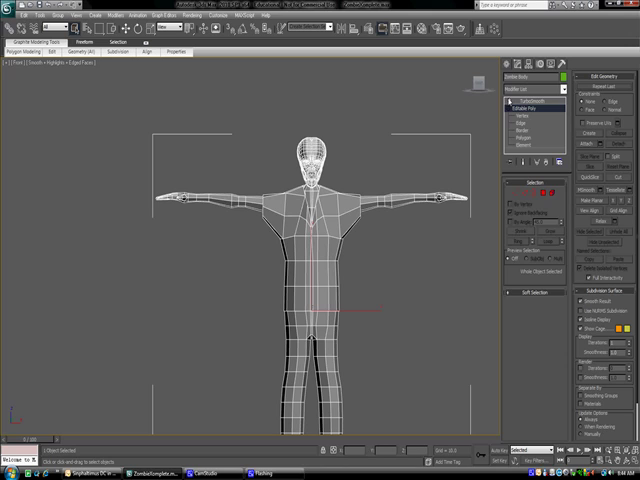
# Step: At Polygon level, select and delete the right half of the body
pyautogui.click(524, 137)
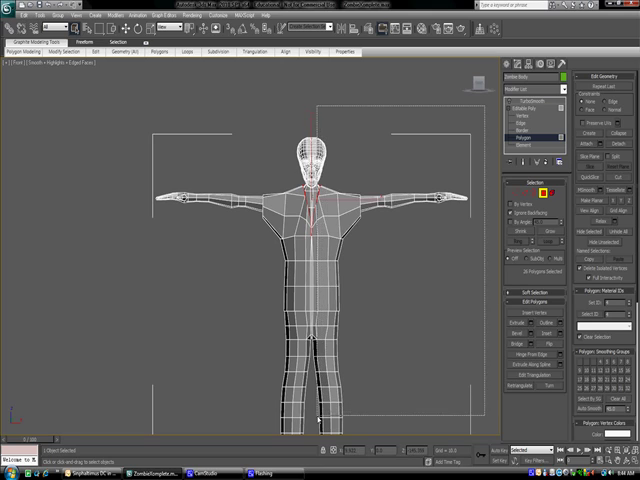
pyautogui.moveTo(318, 424); pyautogui.dragTo(321, 425)
pyautogui.hotkey('ctrl', 'd')
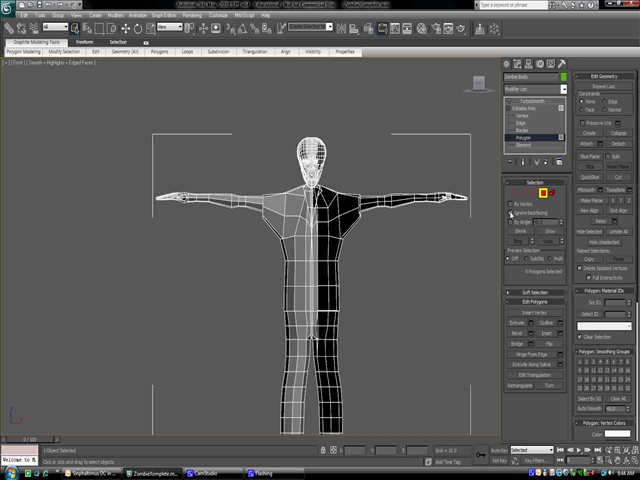
pyautogui.moveTo(486, 126); pyautogui.dragTo(316, 405)
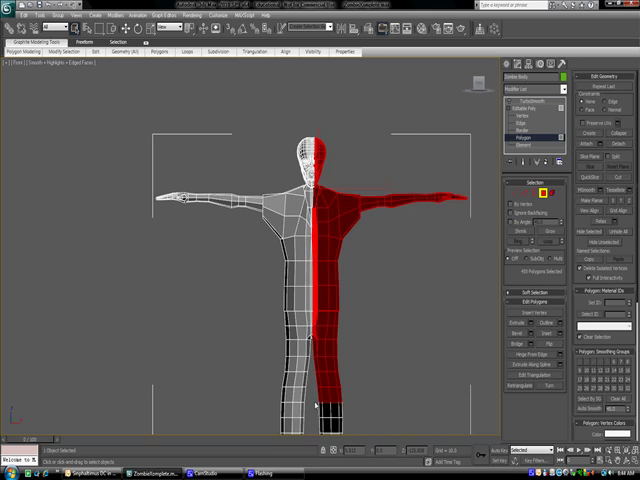
pyautogui.press('Delete')
# Step: Delete the leftover foot polygons
pyautogui.moveTo(400, 357); pyautogui.dragTo(400, 179, button='middle')
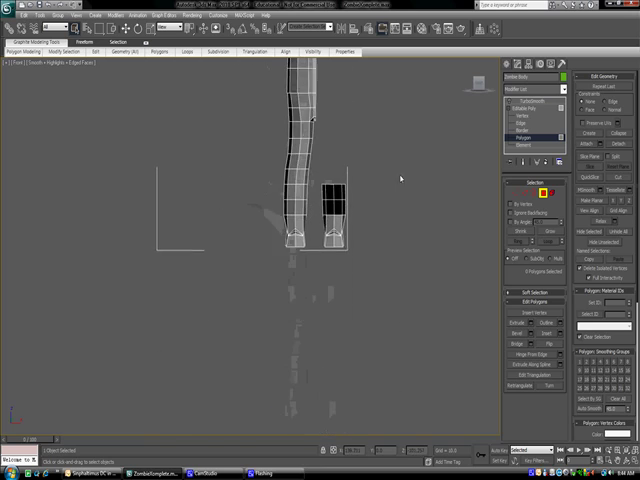
pyautogui.moveTo(372, 197); pyautogui.dragTo(320, 309)
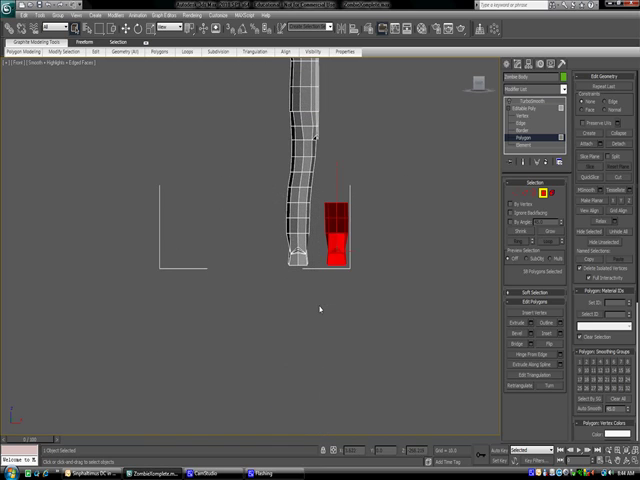
pyautogui.press('Delete')
pyautogui.scroll(2, 358, 298)
pyautogui.scroll(2, 374, 257)
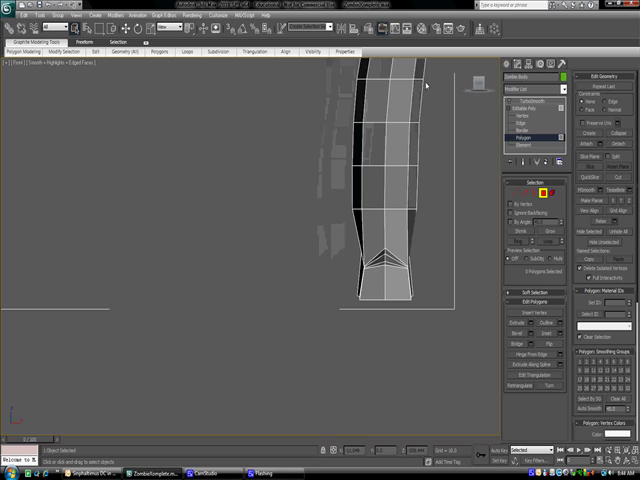
pyautogui.scroll(2, 335, 272)
pyautogui.scroll(1, 297, 407)
pyautogui.scroll(1, 320, 281)
pyautogui.scroll(2, 337, 296)
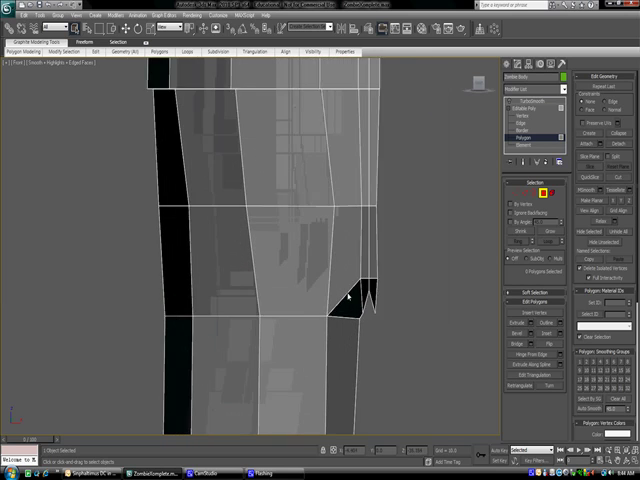
pyautogui.scroll(1, 448, 337)
# Step: Delete the thin stray polygons along the leg and torso centre seam
pyautogui.moveTo(448, 337); pyautogui.dragTo(288, 411, button='middle')
pyautogui.moveTo(290, 411); pyautogui.dragTo(252, 98)
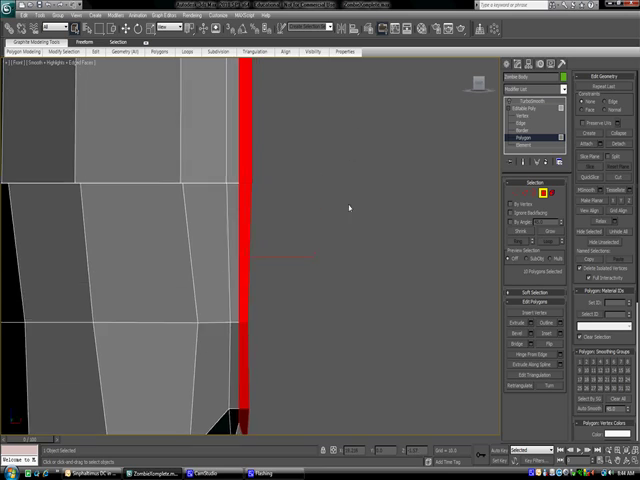
pyautogui.moveTo(347, 118); pyautogui.dragTo(346, 466, button='middle')
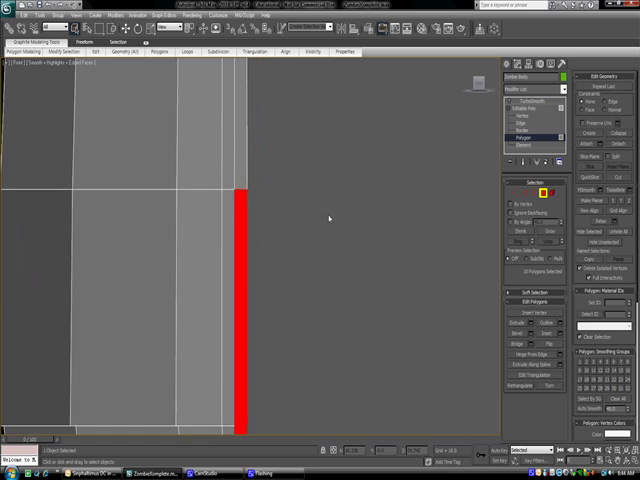
pyautogui.moveTo(339, 124); pyautogui.dragTo(313, 376, button='middle')
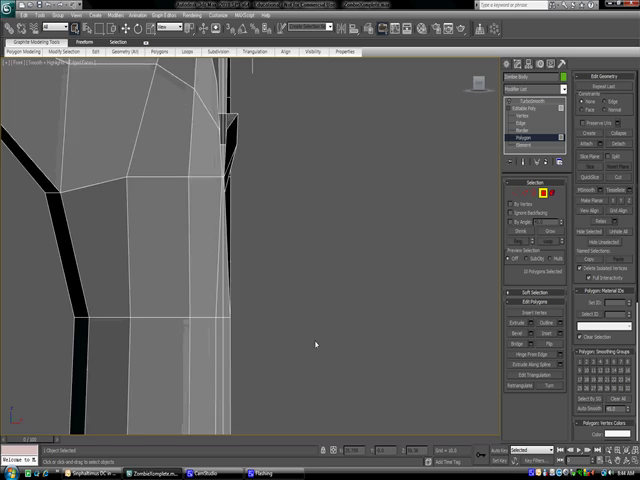
pyautogui.moveTo(316, 343); pyautogui.dragTo(331, 276, button='middle')
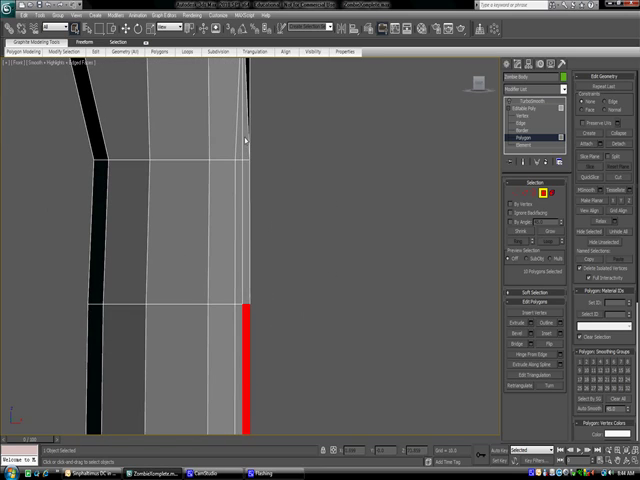
pyautogui.moveTo(311, 143); pyautogui.dragTo(301, 402, button='middle')
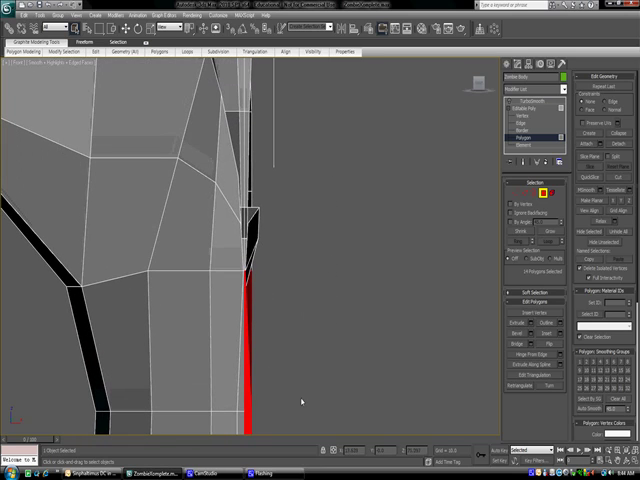
pyautogui.moveTo(300, 271)
pyautogui.mouseDown()
pyautogui.moveTo(246, 196)
pyautogui.moveTo(272, 235)
pyautogui.mouseUp()
pyautogui.press('Delete')
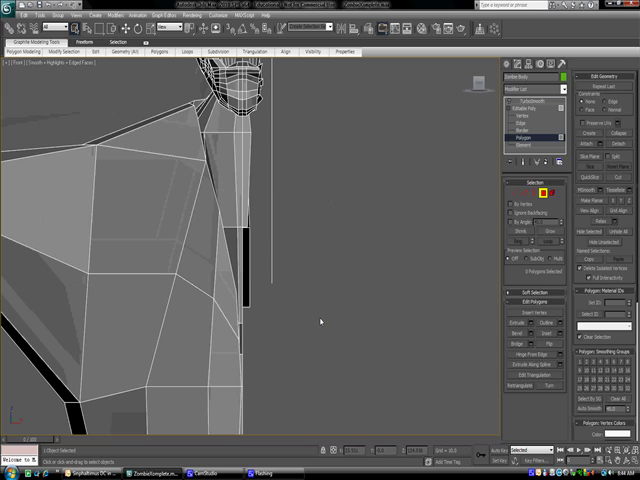
pyautogui.moveTo(300, 360)
pyautogui.mouseDown()
pyautogui.moveTo(244, 87)
pyautogui.moveTo(247, 96)
pyautogui.mouseUp()
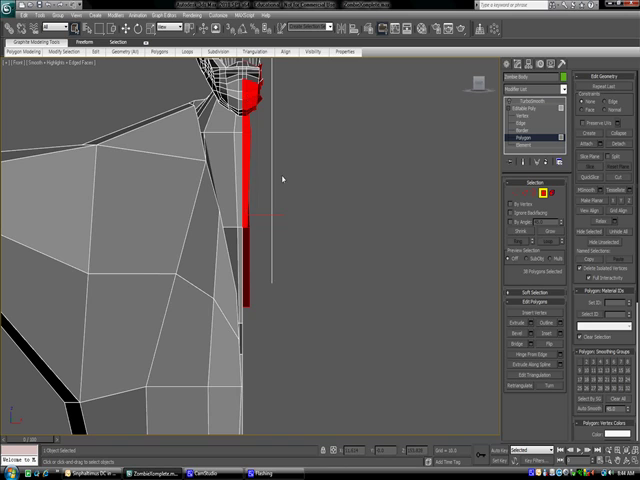
pyautogui.press('Delete')
# Step: Delete the right half of the head
pyautogui.moveTo(320, 184); pyautogui.dragTo(329, 326, button='middle')
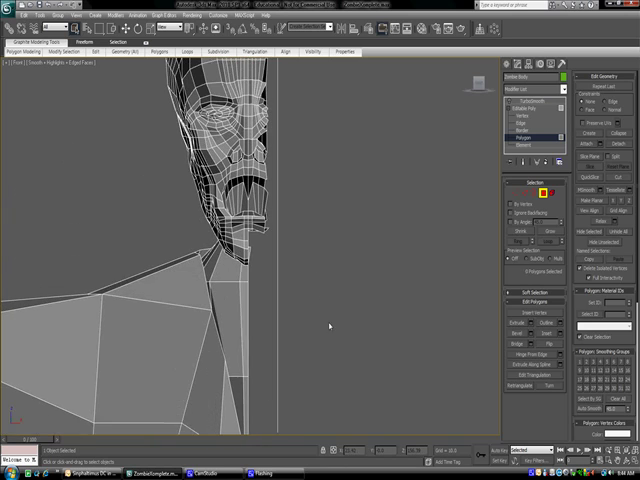
pyautogui.scroll(-3, 329, 326)
pyautogui.scroll(-2, 369, 461)
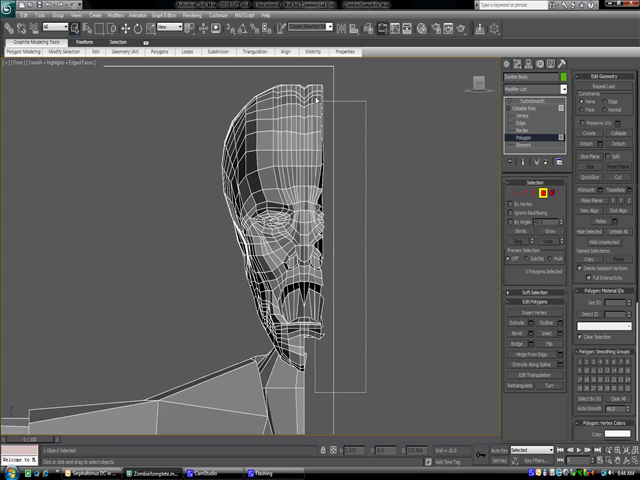
pyautogui.moveTo(316, 99); pyautogui.dragTo(309, 72)
pyautogui.press('Delete')
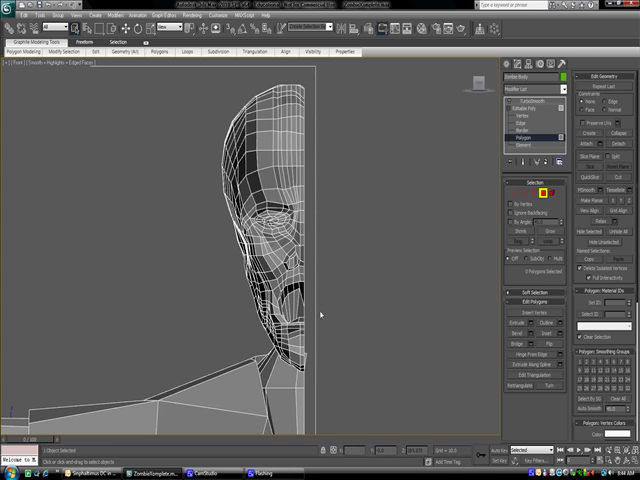
# Step: Delete the single leftover polygon near the seam
pyautogui.moveTo(312, 346); pyautogui.dragTo(307, 369)
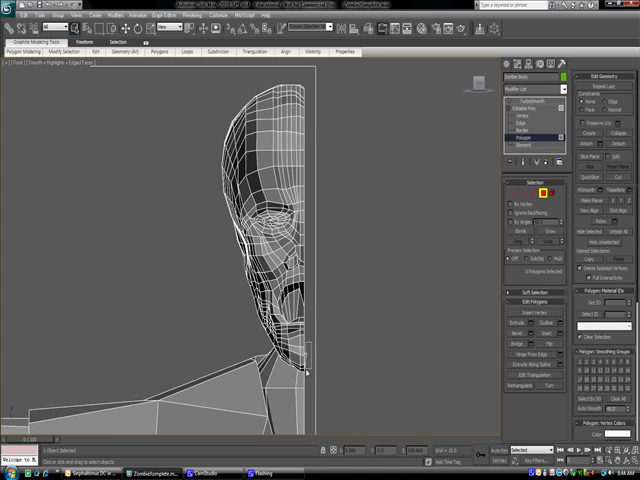
pyautogui.moveTo(306, 371); pyautogui.dragTo(306, 371)
pyautogui.press('Delete')
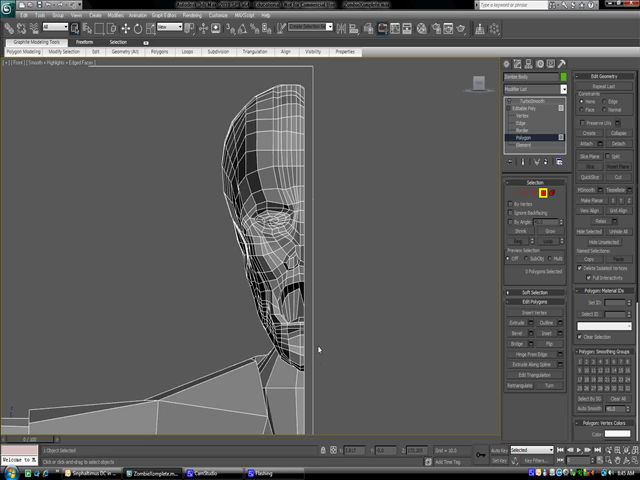
pyautogui.scroll(-2, 319, 349)
pyautogui.scroll(-2, 307, 399)
pyautogui.moveTo(360, 332)
pyautogui.mouseDown(button='middle')
pyautogui.moveTo(357, 274)
pyautogui.moveTo(377, 236)
pyautogui.moveTo(340, 234)
pyautogui.moveTo(280, 254)
pyautogui.moveTo(284, 239)
pyautogui.moveTo(304, 221)
pyautogui.moveTo(357, 287)
pyautogui.moveTo(344, 214)
pyautogui.moveTo(346, 181)
pyautogui.moveTo(317, 157)
pyautogui.moveTo(184, 272)
pyautogui.mouseUp(button='middle')
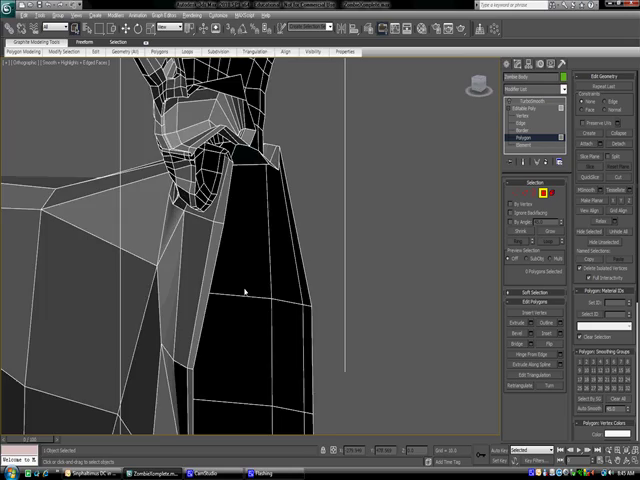
pyautogui.moveTo(245, 291)
pyautogui.keyDown('alt'); pyautogui.mouseDown(button='middle')
pyautogui.moveTo(257, 279)
pyautogui.moveTo(232, 292)
pyautogui.moveTo(259, 279)
pyautogui.moveTo(266, 291)
pyautogui.moveTo(260, 304)
pyautogui.moveTo(239, 293)
pyautogui.moveTo(245, 289)
pyautogui.moveTo(230, 290)
pyautogui.moveTo(253, 284)
pyautogui.moveTo(243, 281)
pyautogui.moveTo(273, 284)
pyautogui.mouseUp(button='middle'); pyautogui.keyUp('alt')
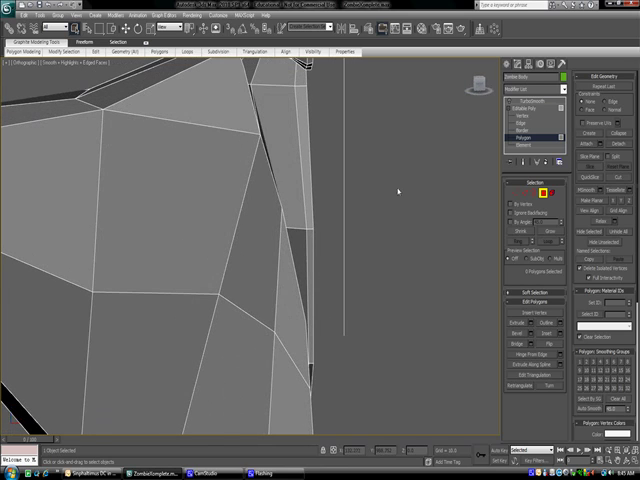
pyautogui.scroll(-3, 392, 215)
pyautogui.scroll(-3, 375, 225)
pyautogui.scroll(-2, 330, 125)
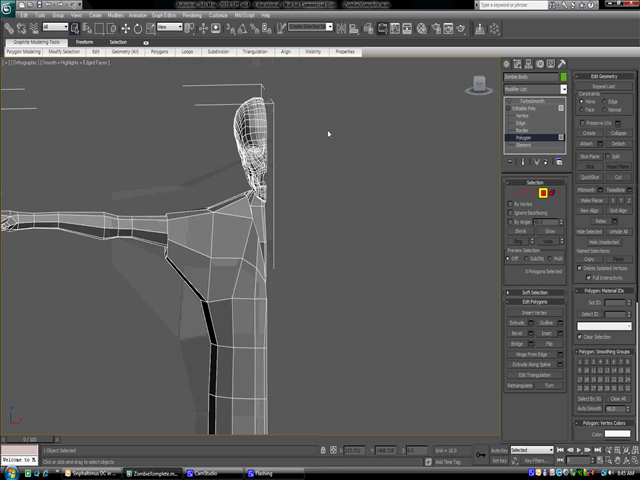
pyautogui.scroll(2, 333, 193)
pyautogui.scroll(2, 345, 212)
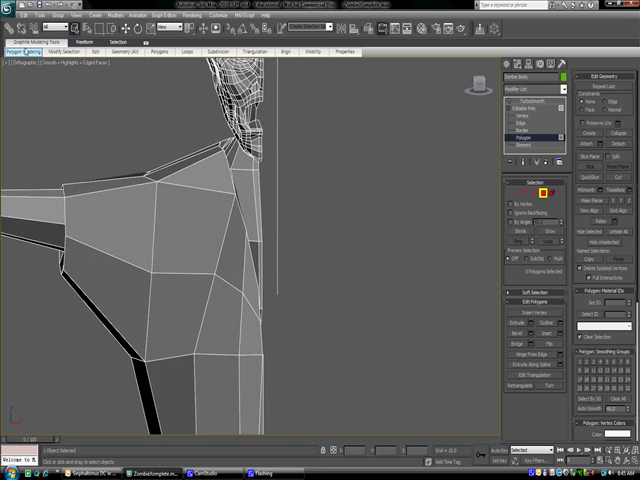
pyautogui.moveTo(33, 51)
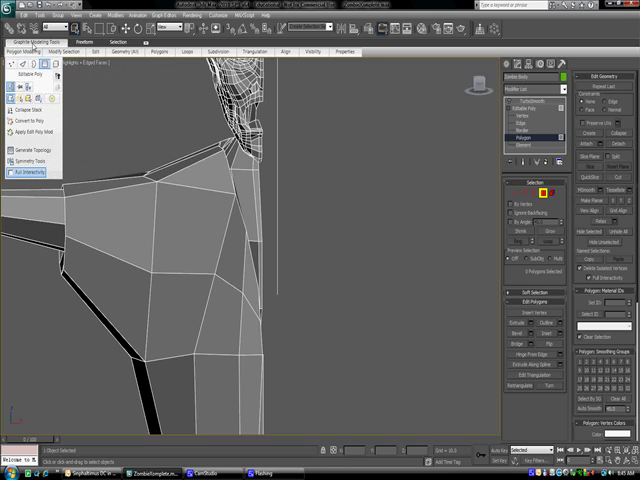
# Step: Enable Loop Mode and select the vertical polygon strip on the neck
pyautogui.click(145, 42)
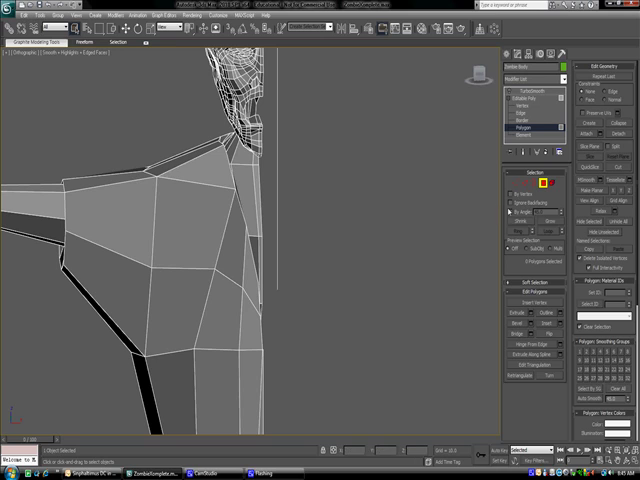
pyautogui.moveTo(509, 211); pyautogui.dragTo(576, 214)
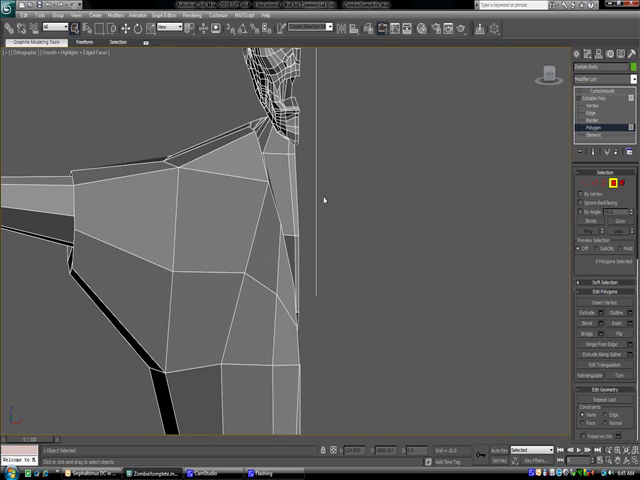
pyautogui.click(146, 42)
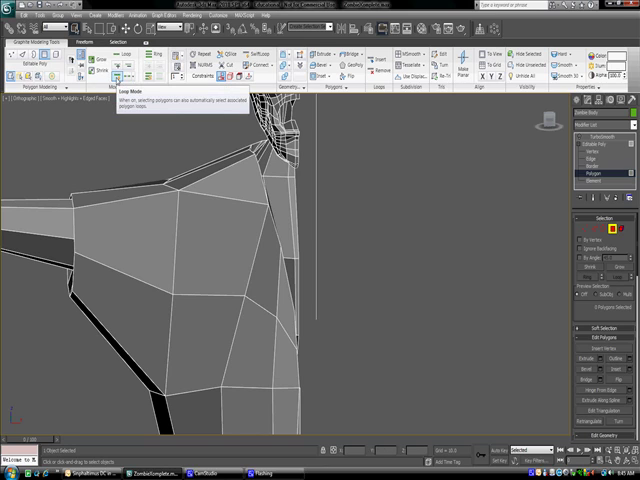
pyautogui.click(117, 77)
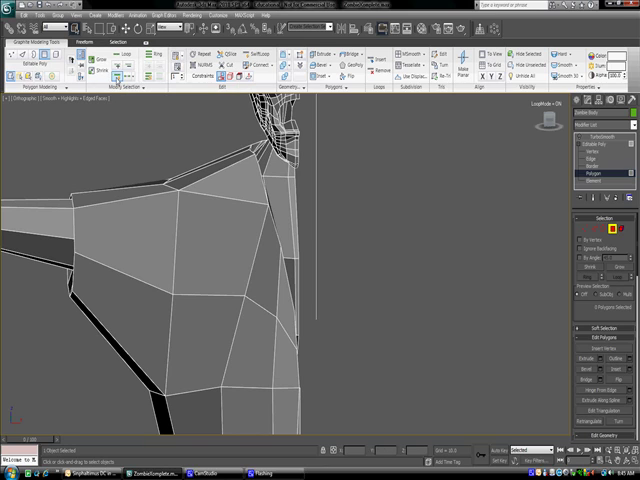
pyautogui.click(291, 204)
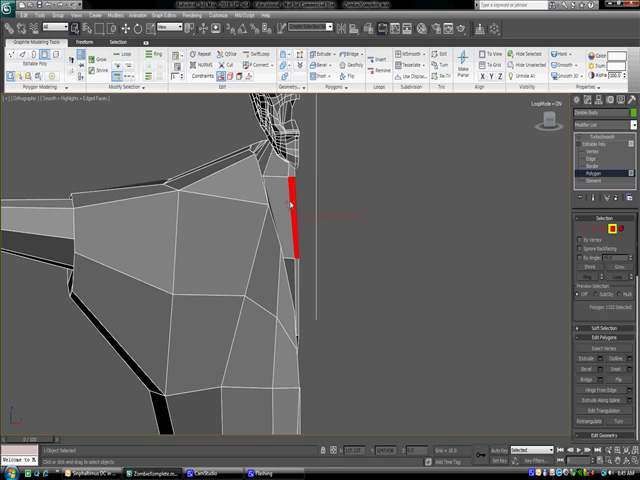
# Step: At Edge level, pick one neck edge and grow it into its full vertical loop
pyautogui.keyDown('ctrl'); pyautogui.keyDown('shift'); pyautogui.click(590, 159); pyautogui.keyUp('shift'); pyautogui.keyUp('ctrl')
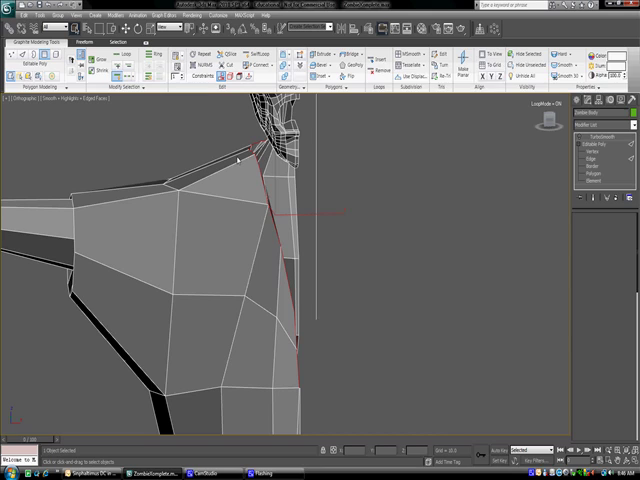
pyautogui.click(291, 208)
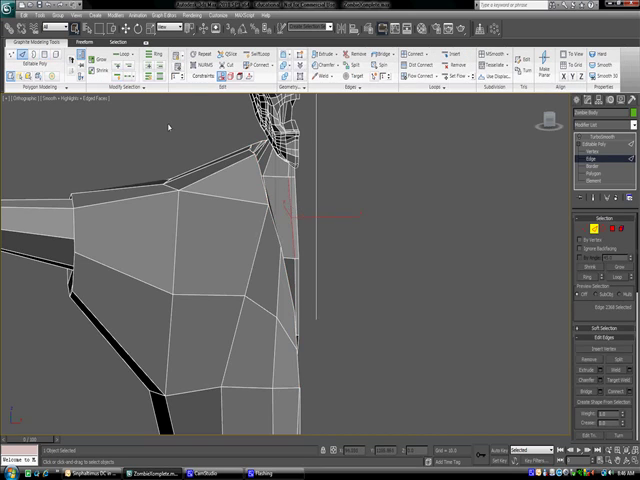
pyautogui.click(118, 56)
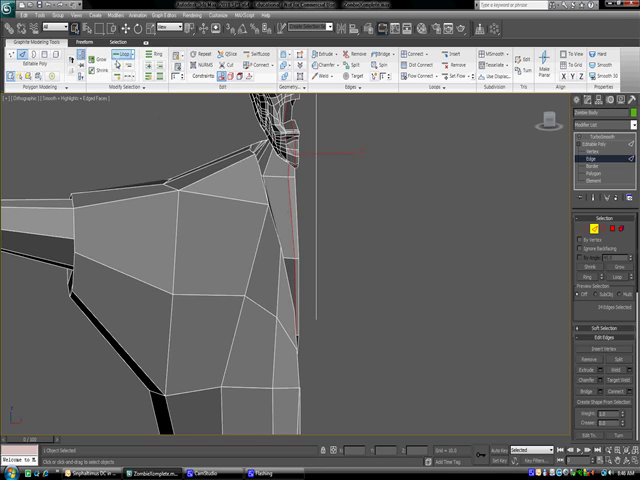
pyautogui.moveTo(359, 323)
pyautogui.mouseDown(button='middle')
pyautogui.moveTo(326, 268)
pyautogui.moveTo(296, 404)
pyautogui.moveTo(276, 438)
pyautogui.moveTo(262, 420)
pyautogui.moveTo(286, 416)
pyautogui.moveTo(284, 403)
pyautogui.mouseUp(button='middle')
pyautogui.keyDown('alt'); pyautogui.moveTo(313, 374); pyautogui.dragTo(297, 364, button='middle'); pyautogui.keyUp('alt')
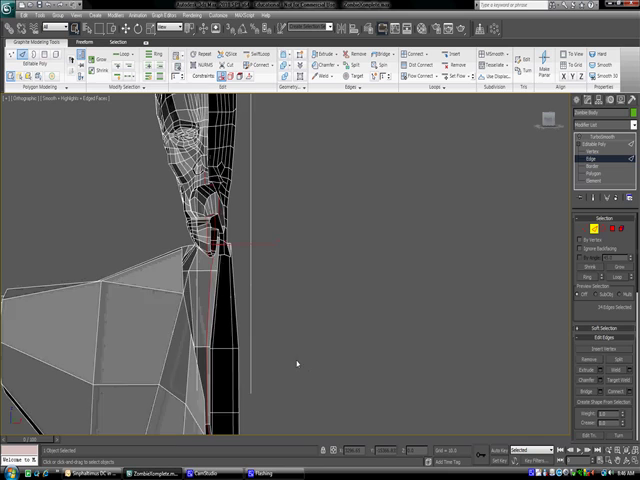
pyautogui.scroll(-1, 297, 363)
pyautogui.scroll(-1, 299, 363)
pyautogui.scroll(-3, 315, 302)
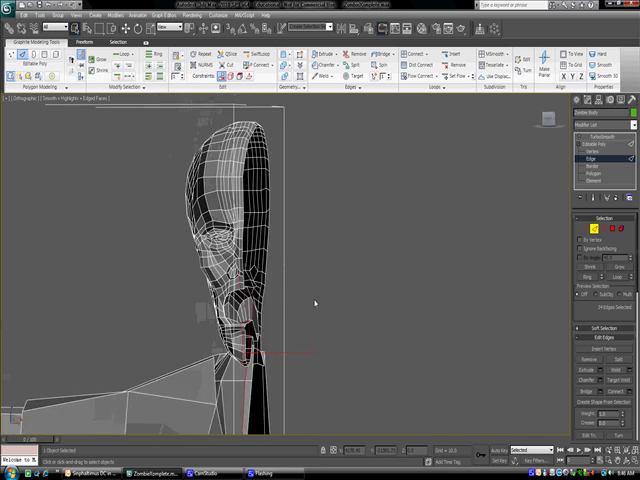
pyautogui.moveTo(315, 302)
pyautogui.keyDown('alt'); pyautogui.mouseDown(button='middle')
pyautogui.moveTo(357, 354)
pyautogui.moveTo(326, 353)
pyautogui.moveTo(367, 353)
pyautogui.moveTo(366, 313)
pyautogui.moveTo(364, 346)
pyautogui.moveTo(374, 369)
pyautogui.mouseUp(button='middle'); pyautogui.keyUp('alt')
pyautogui.scroll(5, 388, 142)
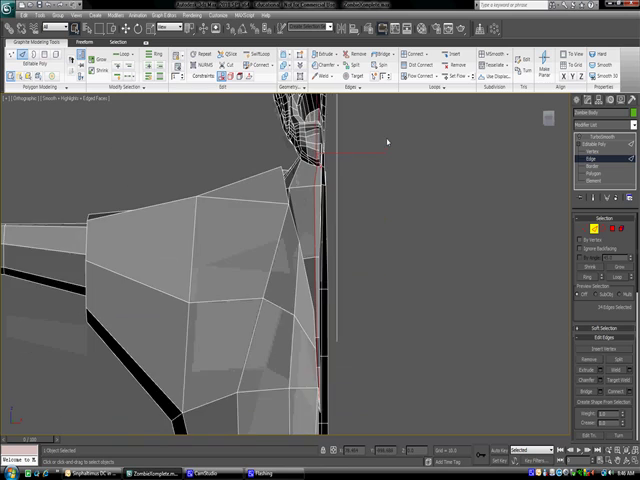
pyautogui.moveTo(388, 142)
pyautogui.keyDown('alt'); pyautogui.mouseDown(button='middle')
pyautogui.moveTo(387, 331)
pyautogui.moveTo(397, 343)
pyautogui.moveTo(404, 160)
pyautogui.moveTo(399, 181)
pyautogui.moveTo(366, 221)
pyautogui.moveTo(359, 200)
pyautogui.mouseUp(button='middle'); pyautogui.keyUp('alt')
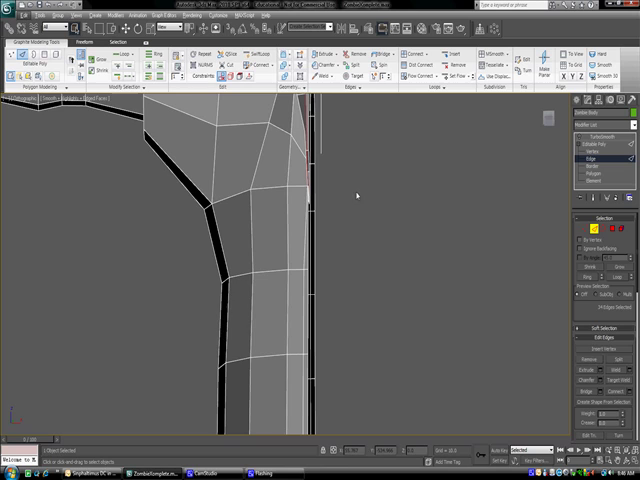
pyautogui.moveTo(347, 233)
pyautogui.keyDown('alt'); pyautogui.mouseDown(button='middle')
pyautogui.moveTo(321, 250)
pyautogui.moveTo(361, 281)
pyautogui.moveTo(390, 288)
pyautogui.moveTo(389, 297)
pyautogui.moveTo(390, 284)
pyautogui.mouseUp(button='middle'); pyautogui.keyUp('alt')
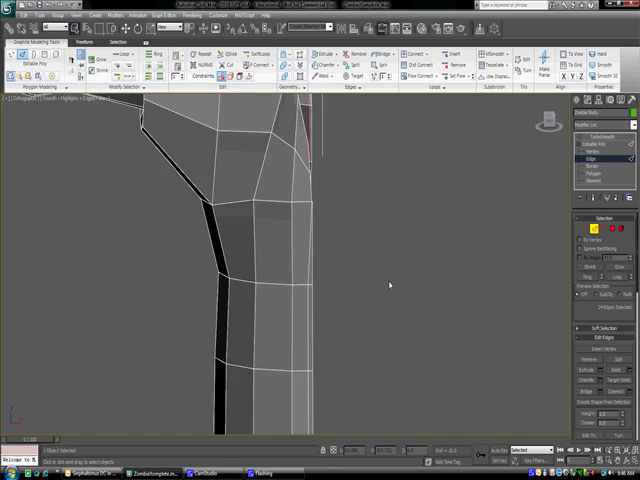
pyautogui.scroll(-3, 352, 353)
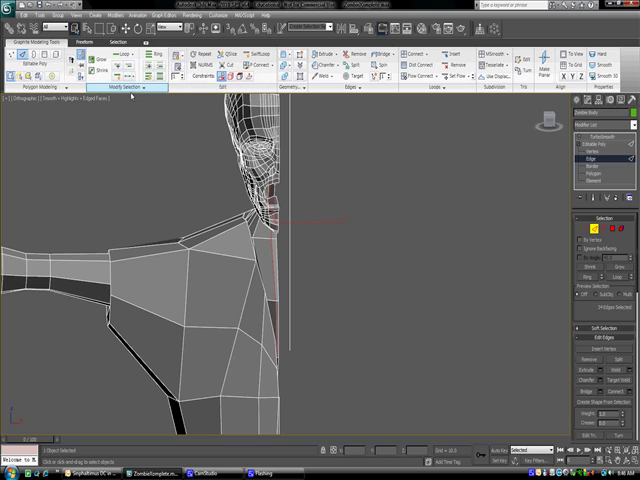
# Step: Remove the selected neck edge loop, then toggle Vertex and back to Edge level
pyautogui.click(145, 88)
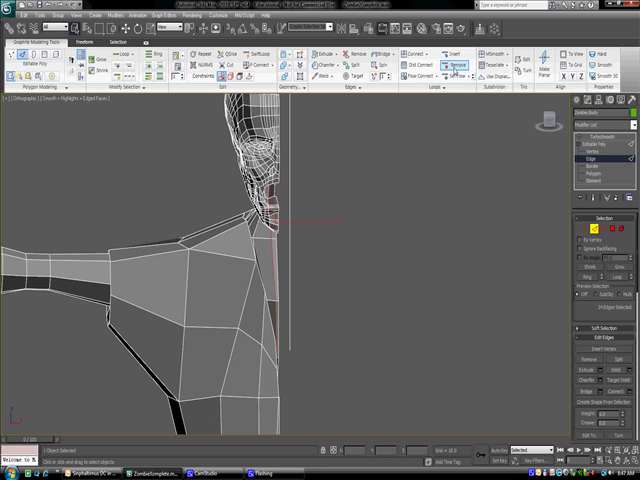
pyautogui.click(449, 66)
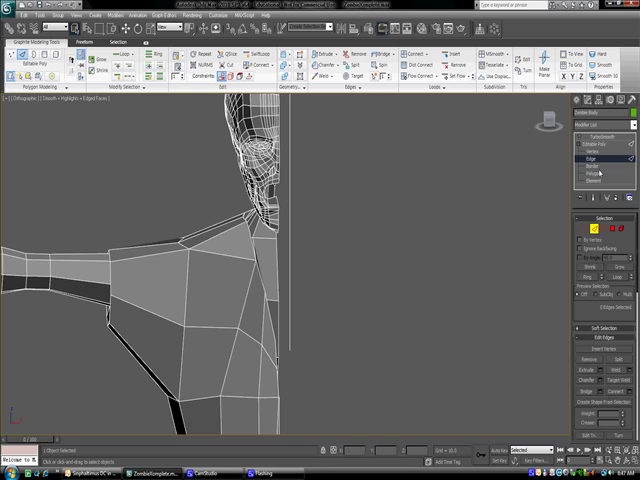
pyautogui.click(593, 152)
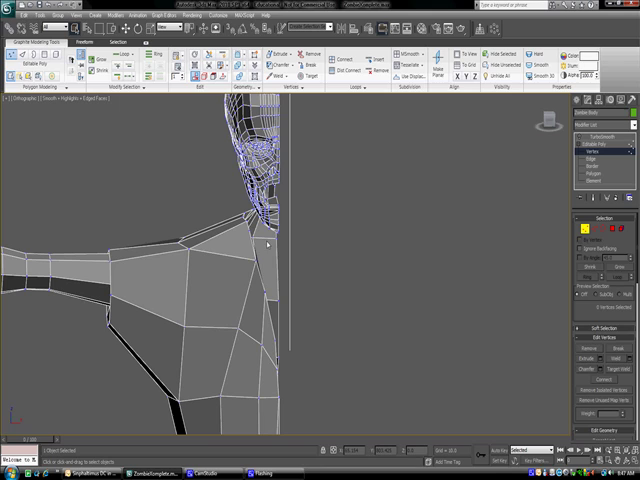
pyautogui.click(591, 159)
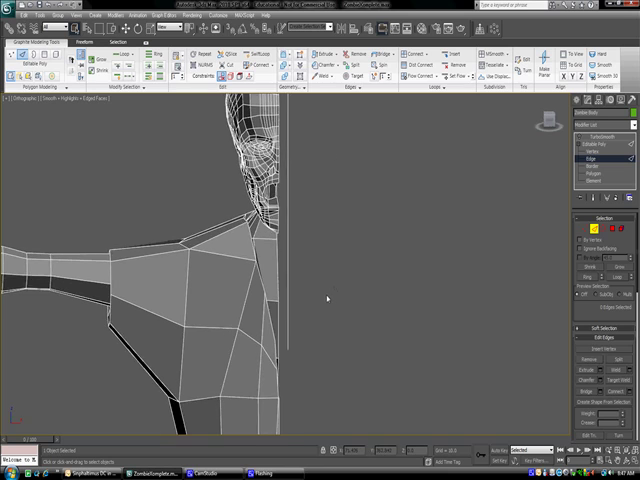
# Step: Remove an edge loop on the shoulder area
pyautogui.moveTo(327, 299)
pyautogui.keyDown('alt'); pyautogui.mouseDown(button='middle')
pyautogui.moveTo(300, 283)
pyautogui.moveTo(293, 292)
pyautogui.moveTo(304, 300)
pyautogui.moveTo(270, 299)
pyautogui.moveTo(304, 294)
pyautogui.moveTo(253, 280)
pyautogui.mouseUp(button='middle'); pyautogui.keyUp('alt')
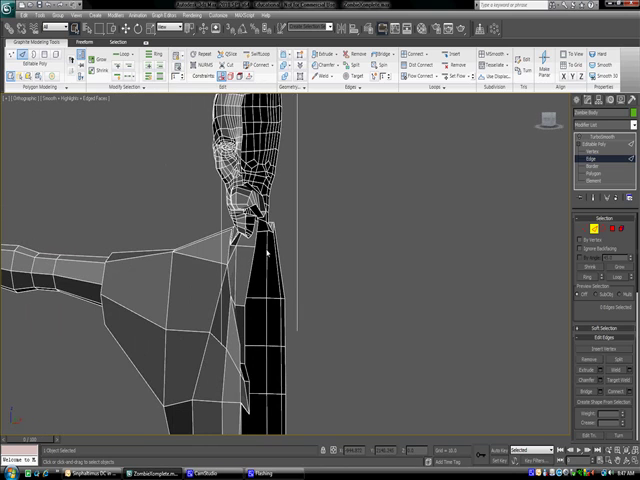
pyautogui.scroll(2, 269, 259)
pyautogui.scroll(2, 253, 266)
pyautogui.scroll(2, 273, 253)
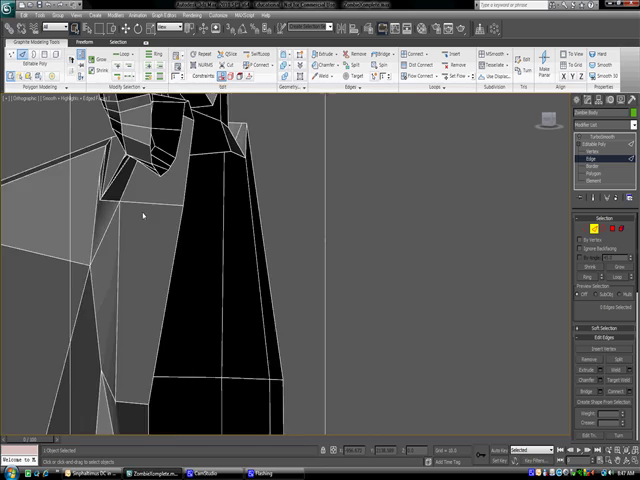
pyautogui.moveTo(143, 215)
pyautogui.keyDown('alt'); pyautogui.mouseDown(button='middle')
pyautogui.moveTo(333, 261)
pyautogui.moveTo(314, 280)
pyautogui.moveTo(323, 260)
pyautogui.moveTo(313, 267)
pyautogui.moveTo(329, 270)
pyautogui.moveTo(228, 248)
pyautogui.mouseUp(button='middle'); pyautogui.keyUp('alt')
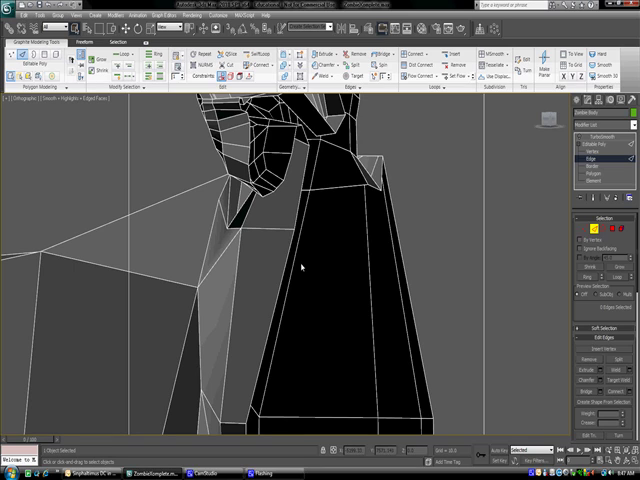
pyautogui.click(220, 261)
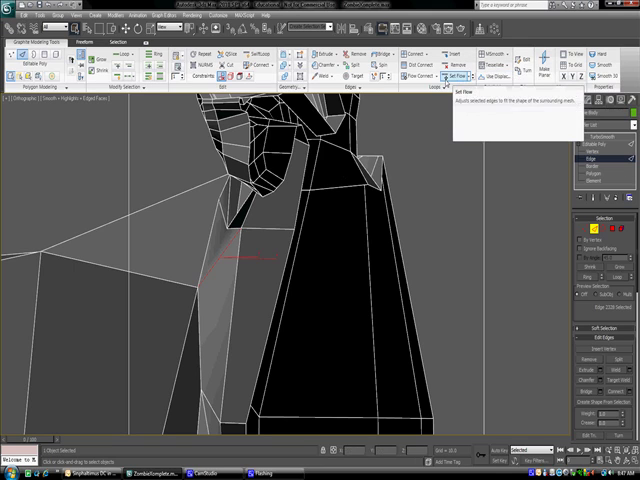
pyautogui.click(456, 66)
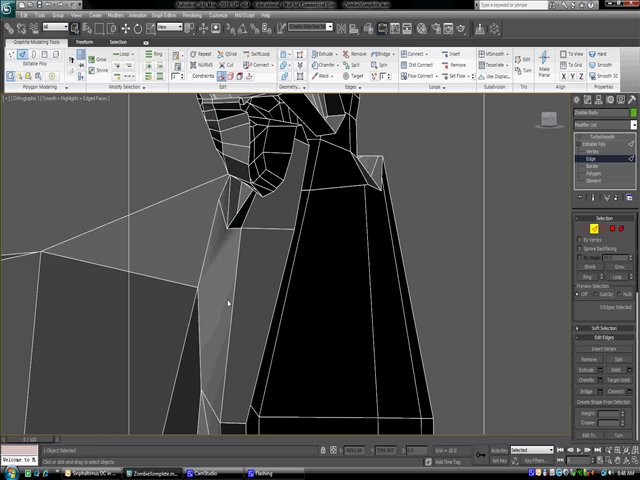
# Step: Try deleting the vertical chest edge with Backspace, then undo it
pyautogui.click(199, 321)
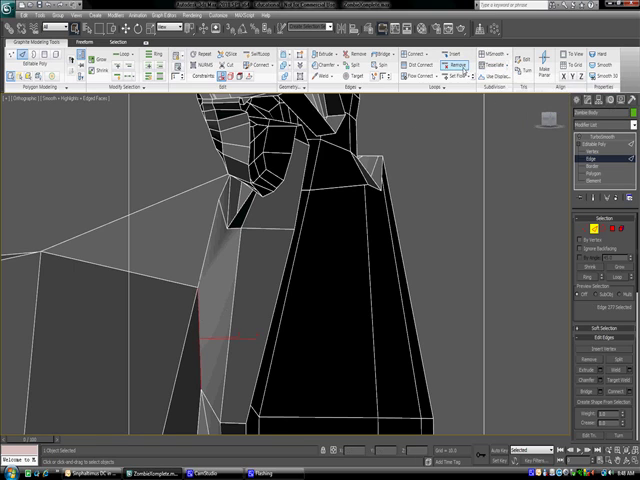
pyautogui.press('BackSpace')
pyautogui.click(290, 216)
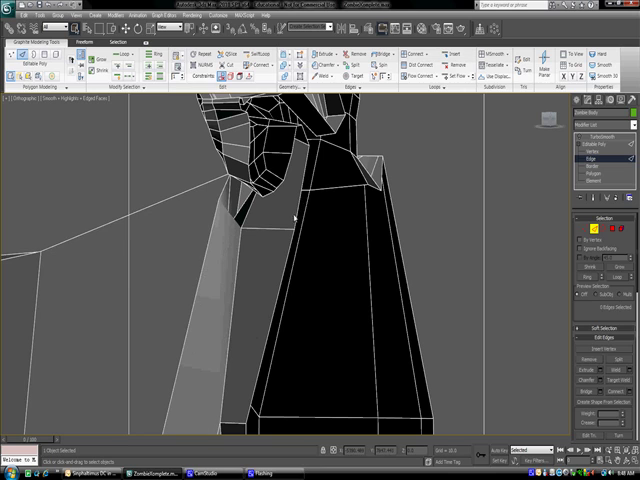
pyautogui.hotkey('ctrl', 'z')
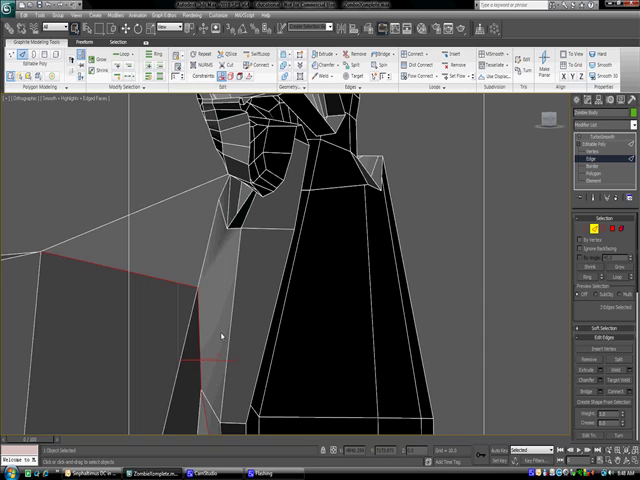
# Step: Select the right-side and vertical chest edges, remove the loop, then undo it
pyautogui.moveTo(222, 336); pyautogui.dragTo(226, 253, button='middle')
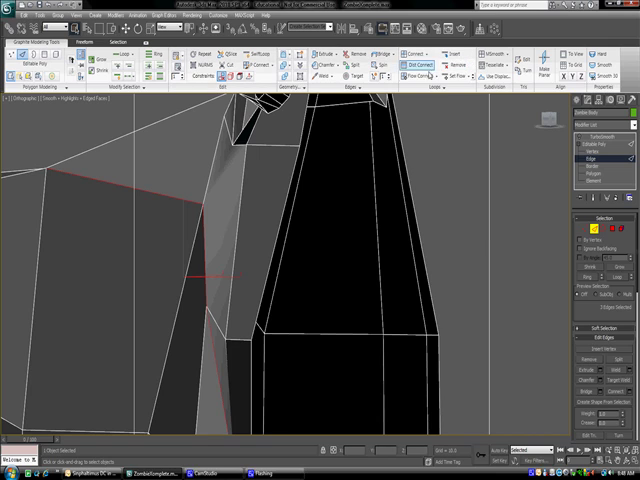
pyautogui.click(403, 187)
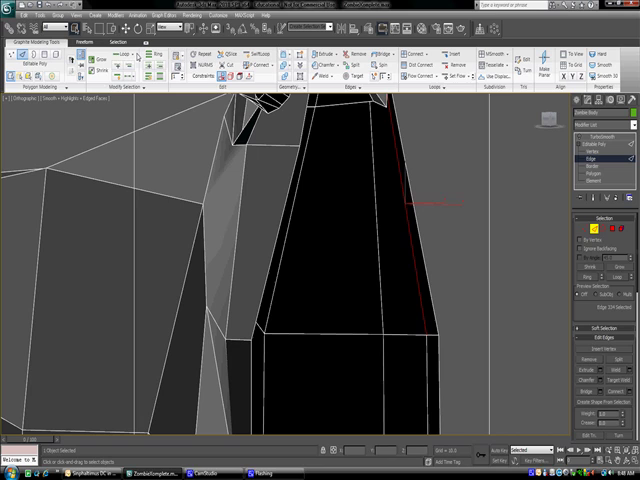
pyautogui.click(205, 245)
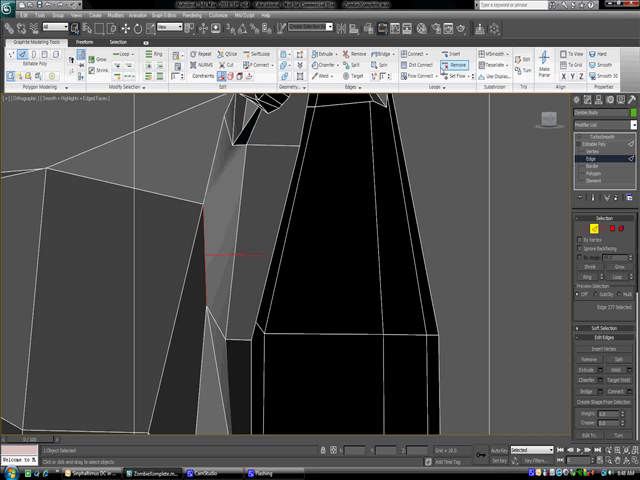
pyautogui.click(450, 64)
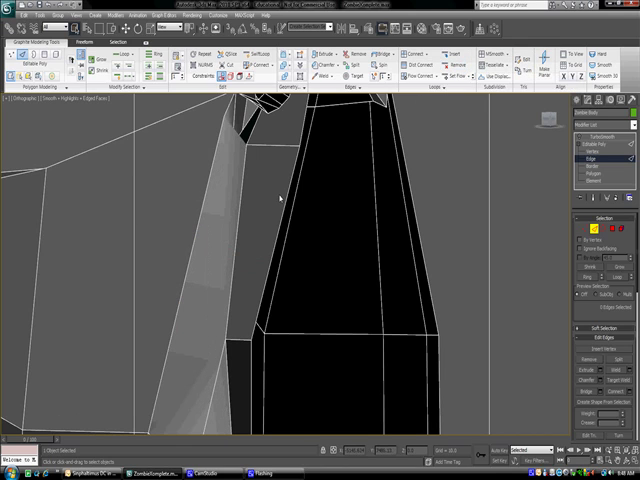
pyautogui.hotkey('ctrl', 'z')
# Step: Open and dismiss the quad menu, leaving the edge selection cleared
pyautogui.rightClick(270, 207)
pyautogui.press('Escape')
pyautogui.rightClick(170, 168)
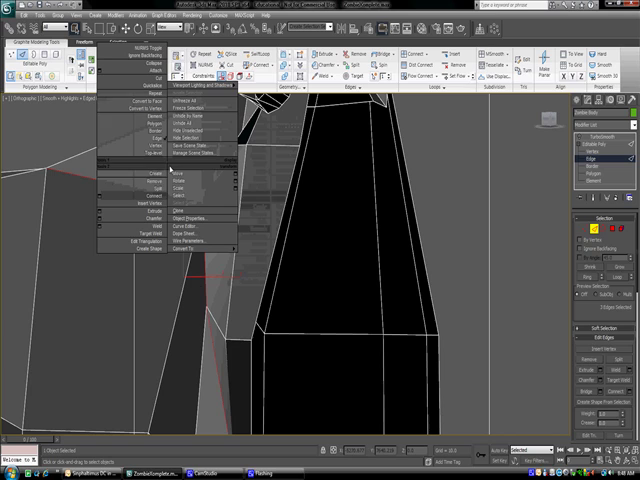
pyautogui.click(268, 237)
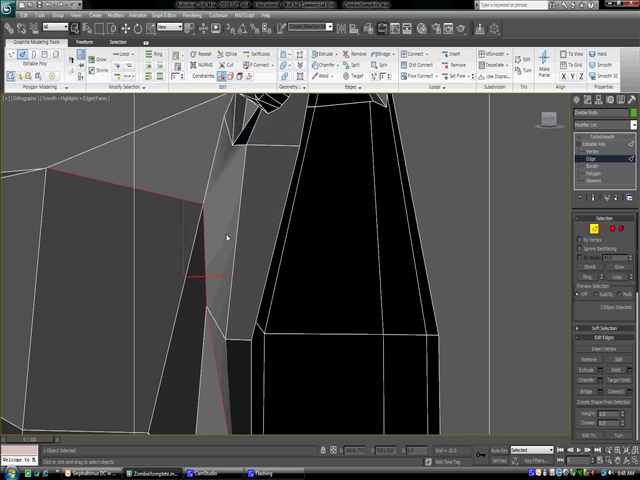
# Step: Switch to Polygon level and delete the stray polygon beside the torso
pyautogui.click(225, 193)
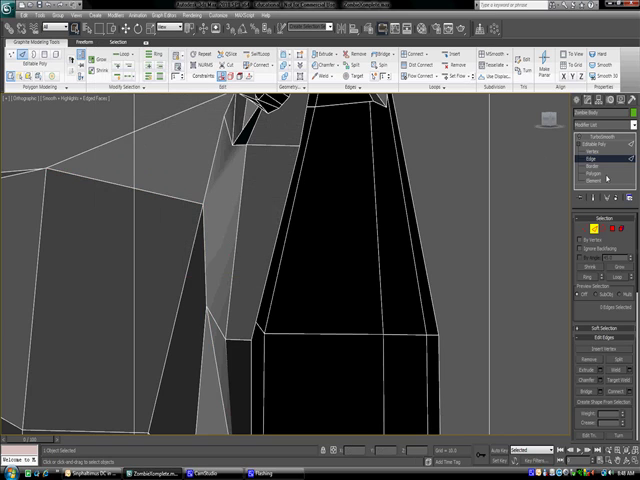
pyautogui.press('4')
pyautogui.click(230, 198)
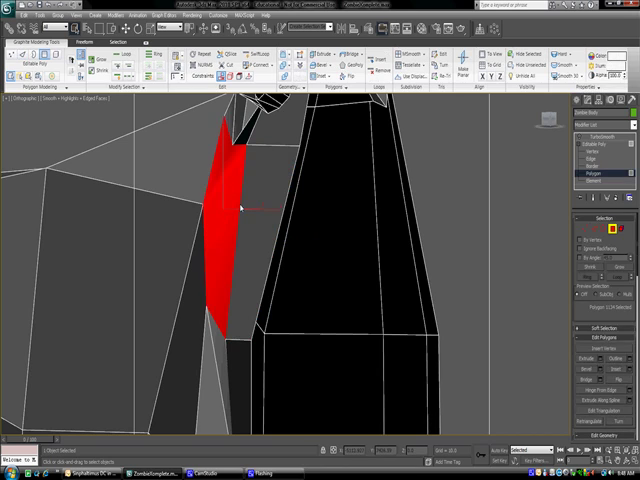
pyautogui.press('Delete')
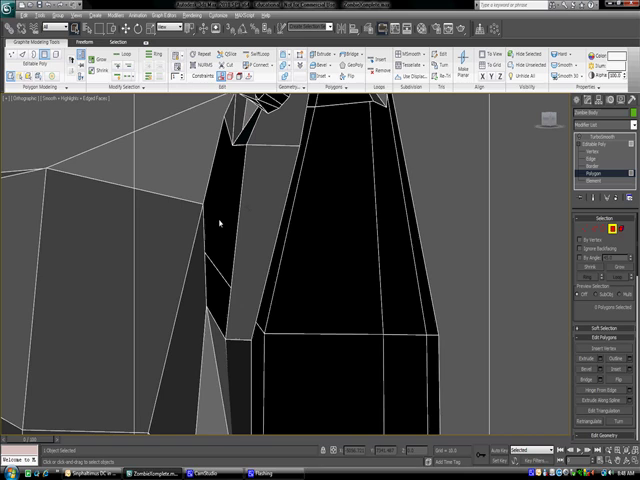
pyautogui.moveTo(219, 223)
pyautogui.keyDown('alt'); pyautogui.mouseDown(button='middle')
pyautogui.moveTo(216, 230)
pyautogui.moveTo(234, 227)
pyautogui.moveTo(216, 223)
pyautogui.mouseUp(button='middle'); pyautogui.keyUp('alt')
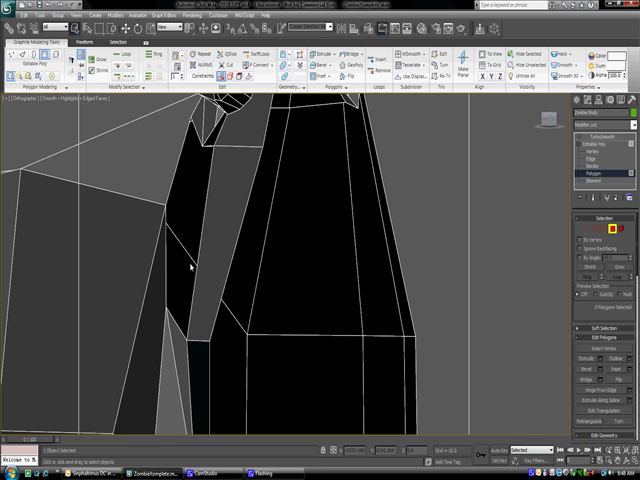
pyautogui.scroll(-1, 191, 267)
pyautogui.scroll(-1, 191, 267)
pyautogui.moveTo(191, 267)
pyautogui.mouseDown(button='middle')
pyautogui.moveTo(347, 236)
pyautogui.moveTo(521, 246)
pyautogui.moveTo(455, 289)
pyautogui.moveTo(466, 289)
pyautogui.mouseUp(button='middle')
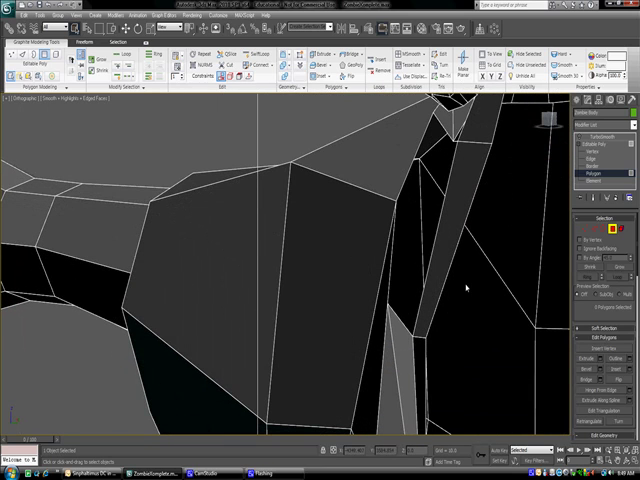
# Step: Switch the viewport to Back view and turn on Ignore Backfacing
pyautogui.click(40, 98)
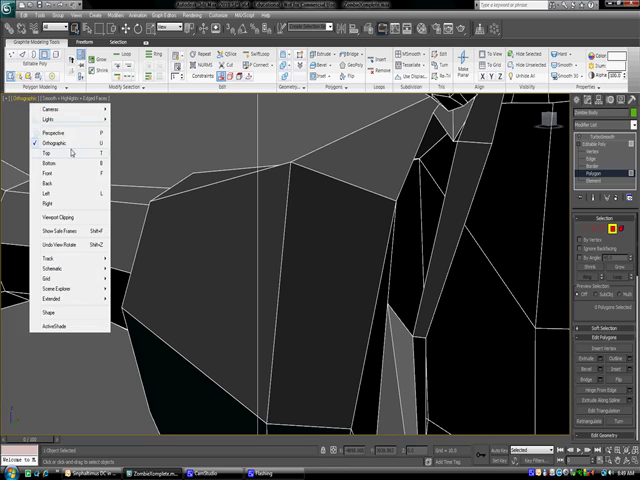
pyautogui.click(50, 184)
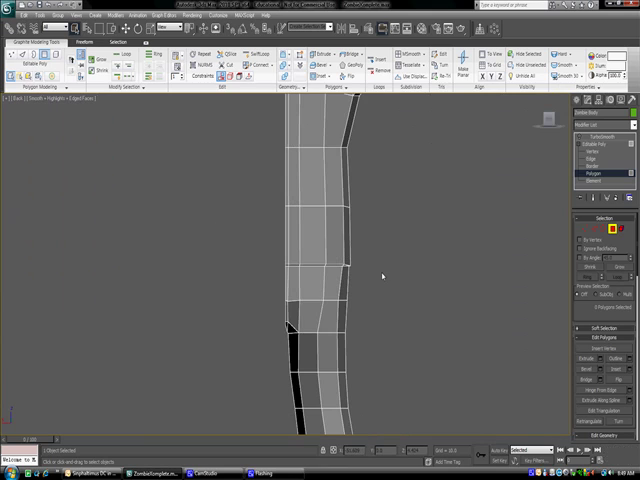
pyautogui.scroll(-3, 390, 233)
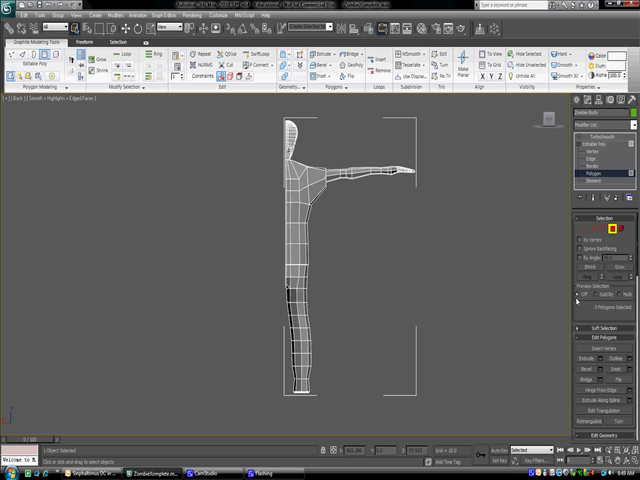
pyautogui.click(580, 248)
# Step: Float and re-dock the ribbon's Align panel, moving it to the middle
pyautogui.moveTo(474, 87)
pyautogui.mouseDown()
pyautogui.moveTo(302, 368)
pyautogui.moveTo(386, 91)
pyautogui.mouseUp()
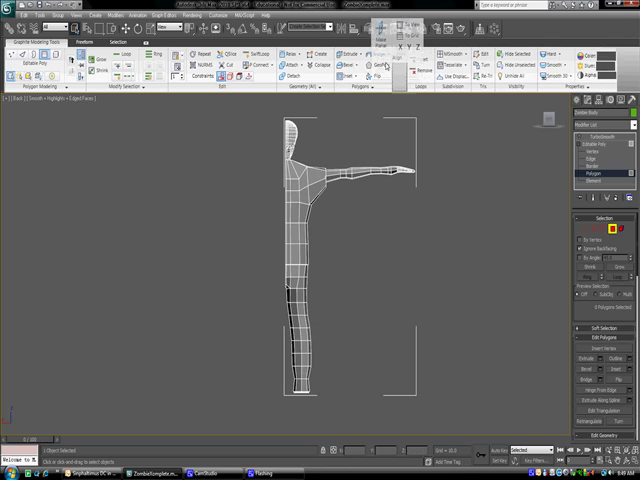
pyautogui.moveTo(386, 91); pyautogui.dragTo(389, 70)
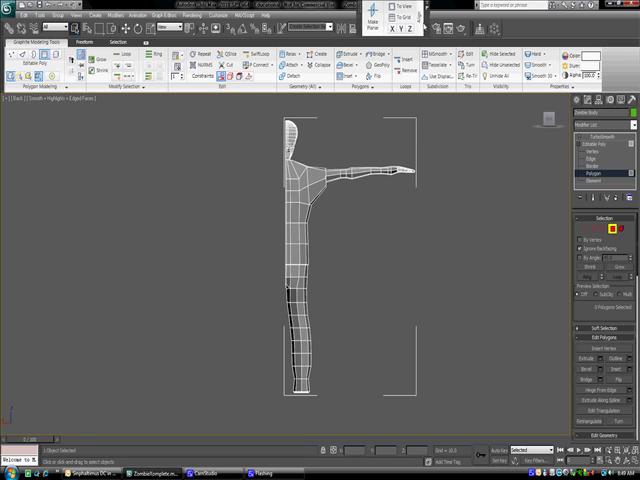
pyautogui.moveTo(420, 10); pyautogui.dragTo(619, 84)
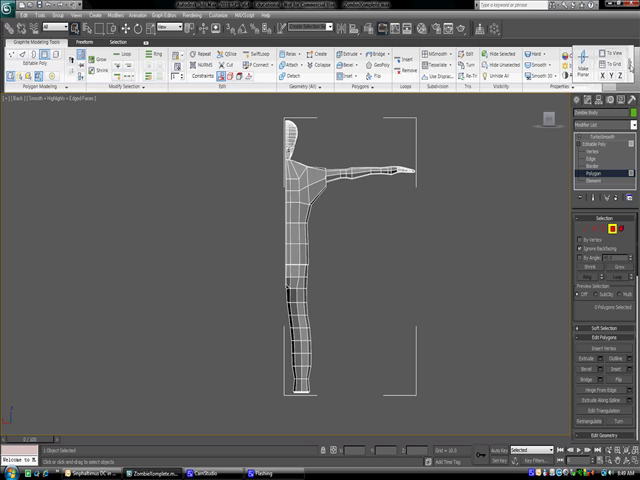
pyautogui.click(620, 80)
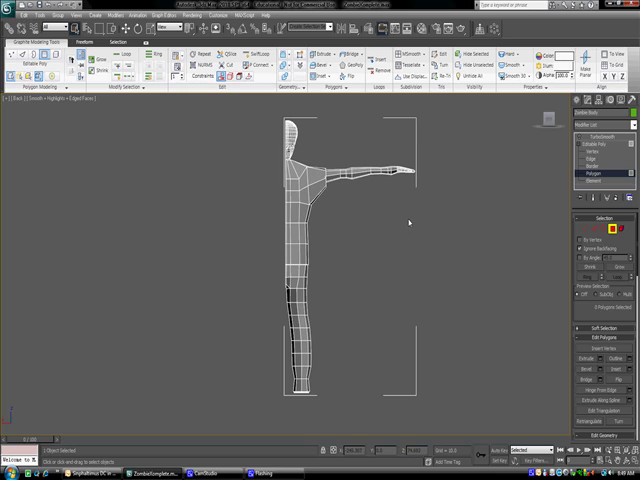
pyautogui.moveTo(604, 88)
pyautogui.mouseDown()
pyautogui.moveTo(340, 90)
pyautogui.moveTo(347, 96)
pyautogui.mouseUp()
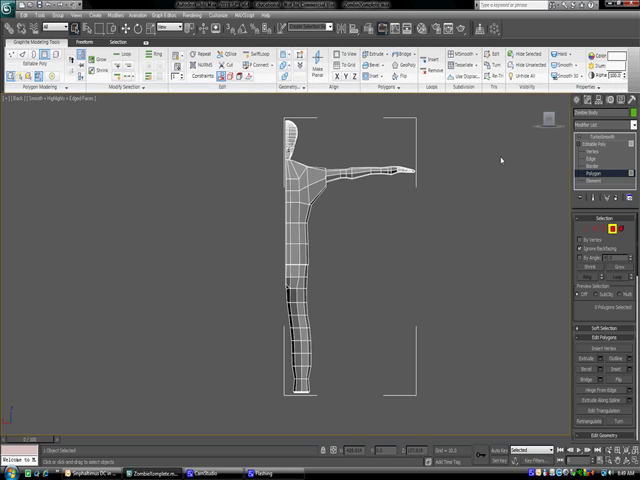
pyautogui.click(597, 144)
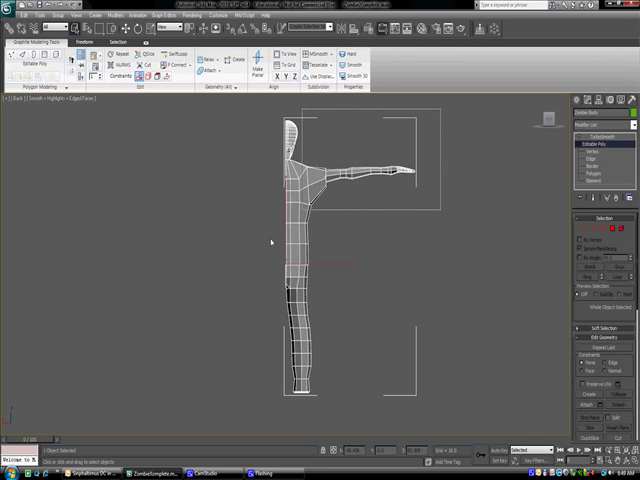
pyautogui.moveTo(270, 242); pyautogui.dragTo(221, 418)
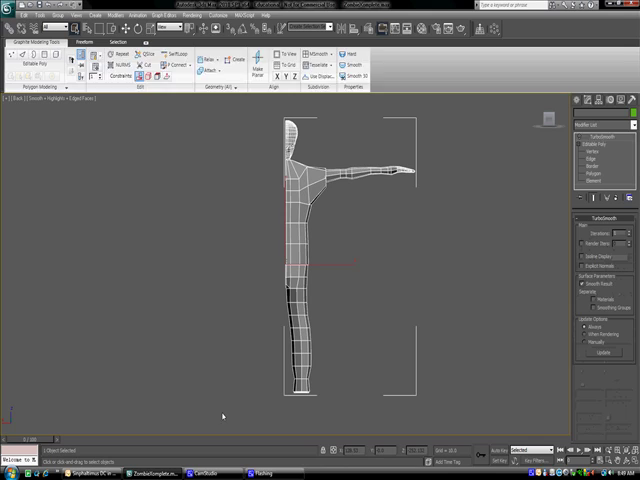
pyautogui.hotkey('ctrl', 't')
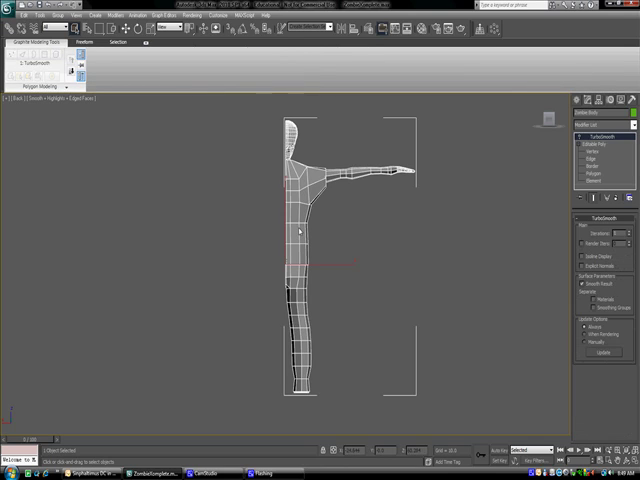
pyautogui.moveTo(468, 104); pyautogui.dragTo(233, 434)
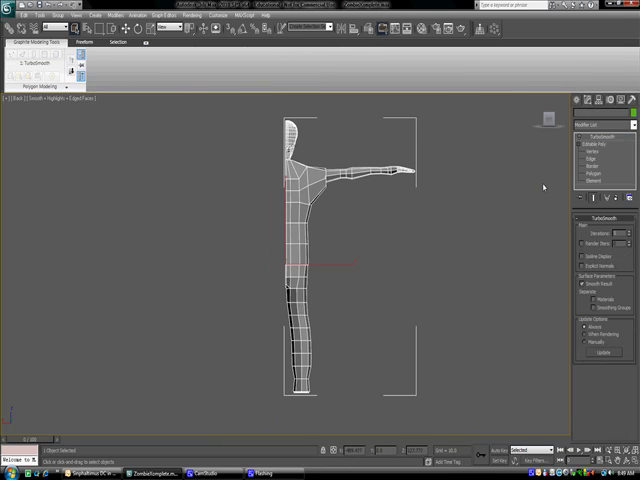
pyautogui.click(593, 173)
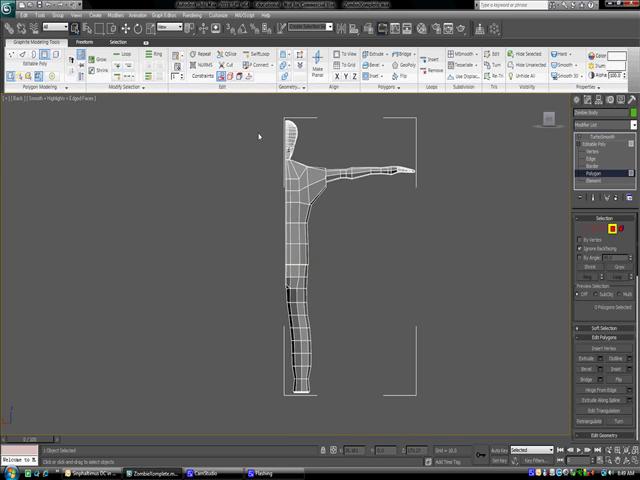
# Step: Marquee-select every zombie polygon in Back view and hide them with Hide Selected
pyautogui.moveTo(260, 107); pyautogui.dragTo(458, 435)
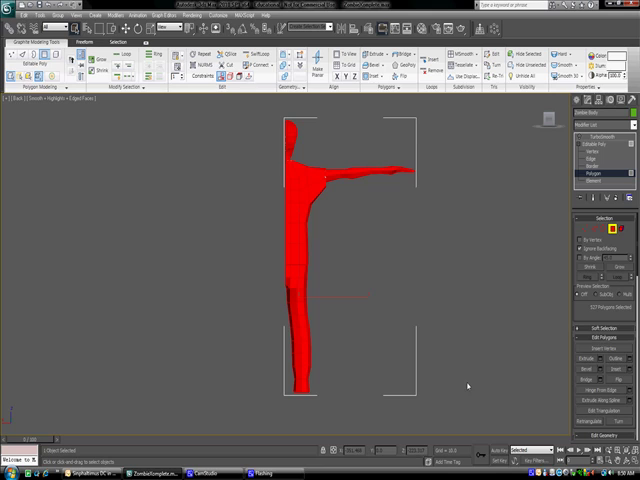
pyautogui.rightClick(302, 202)
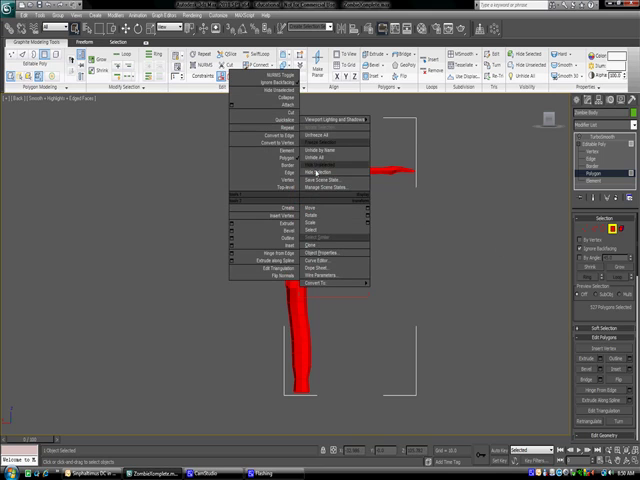
pyautogui.click(312, 172)
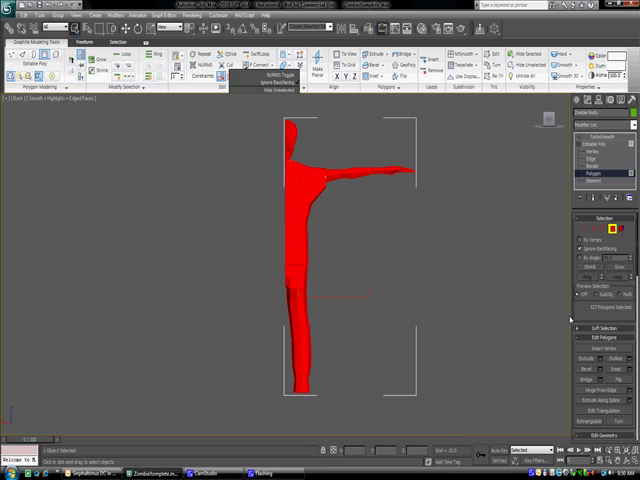
pyautogui.moveTo(572, 320); pyautogui.dragTo(503, 322)
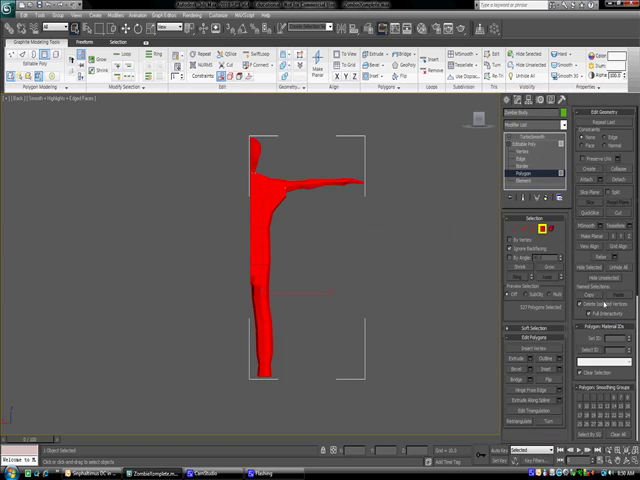
pyautogui.click(355, 265)
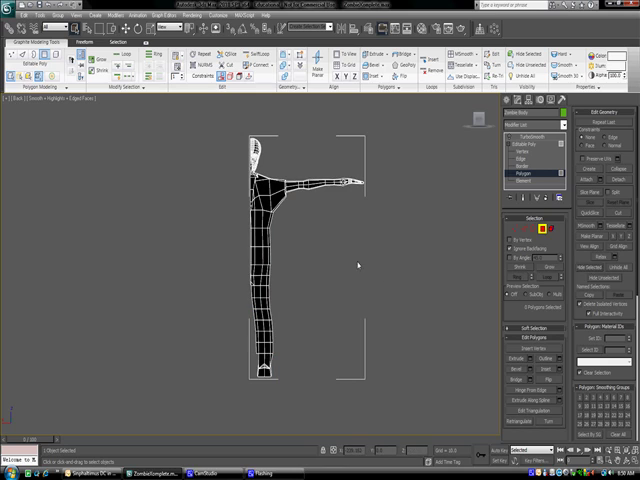